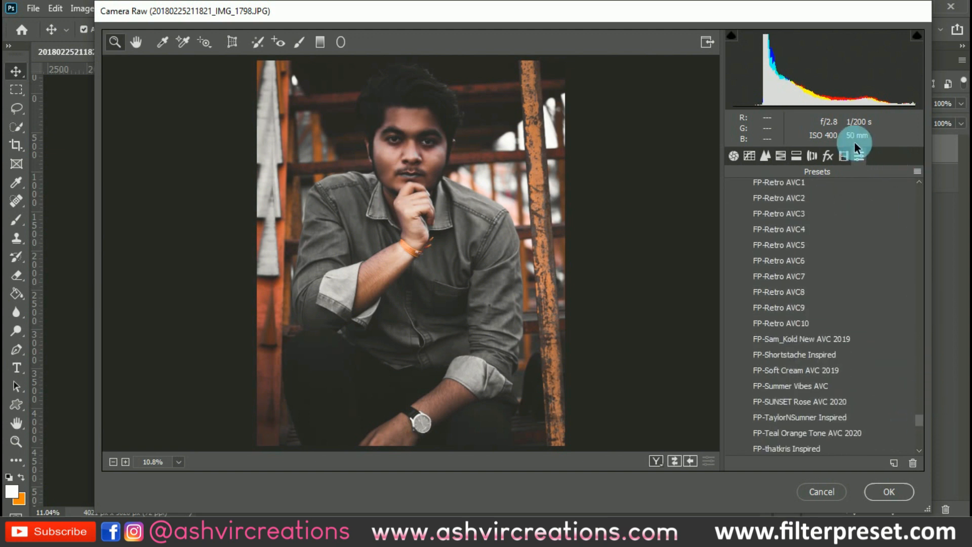
Step: Set the photo's Blacks to +94 in the Basic adjustments
left_click(734, 156)
scroll(871, 375, "down", 2)
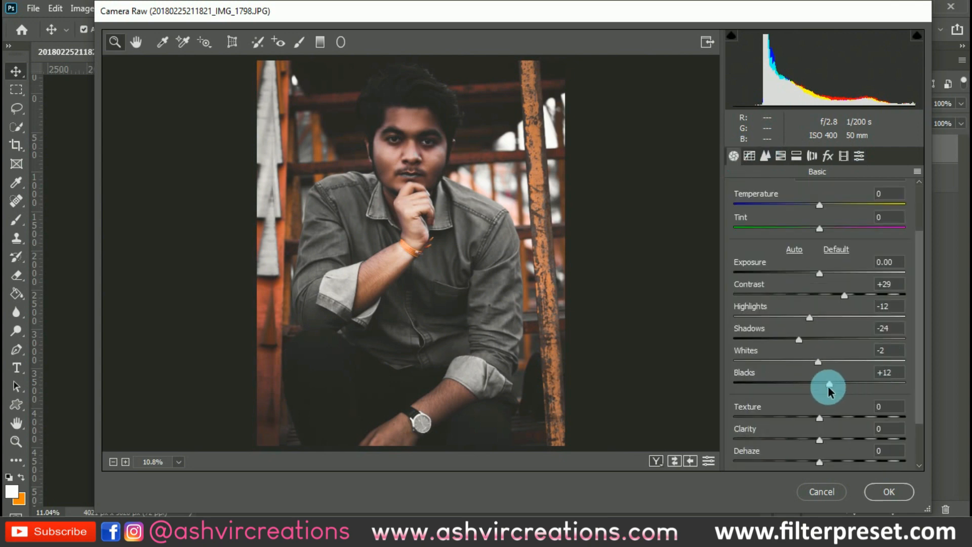
left_click_drag(829, 388, 899, 385)
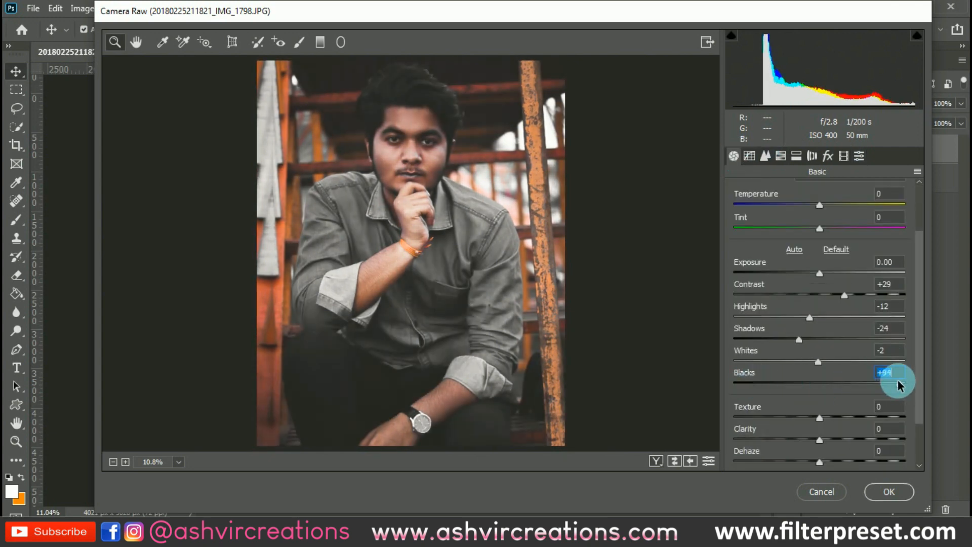
Step: Set the HSL saturation of Purples to -8 and Magentas to -3, and review the hue values
left_click(796, 156)
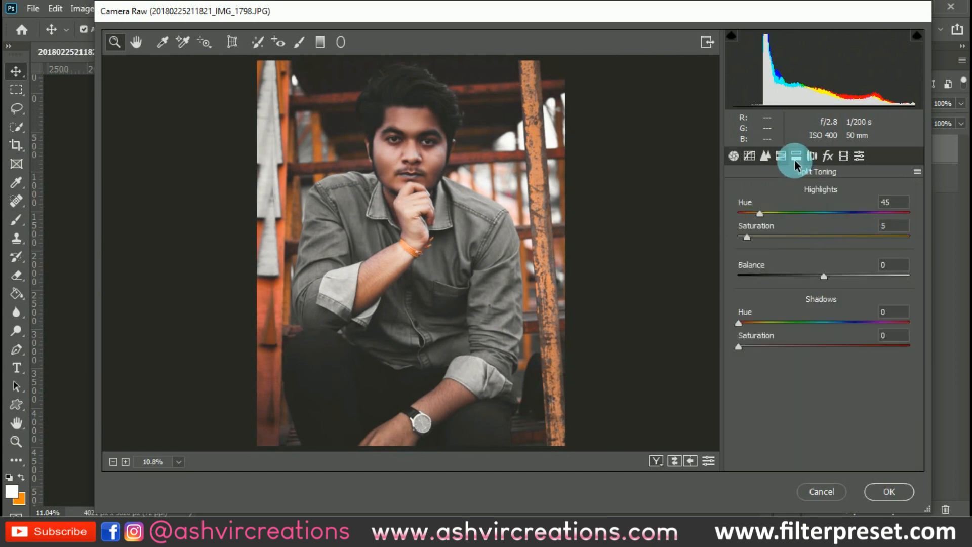
left_click(782, 156)
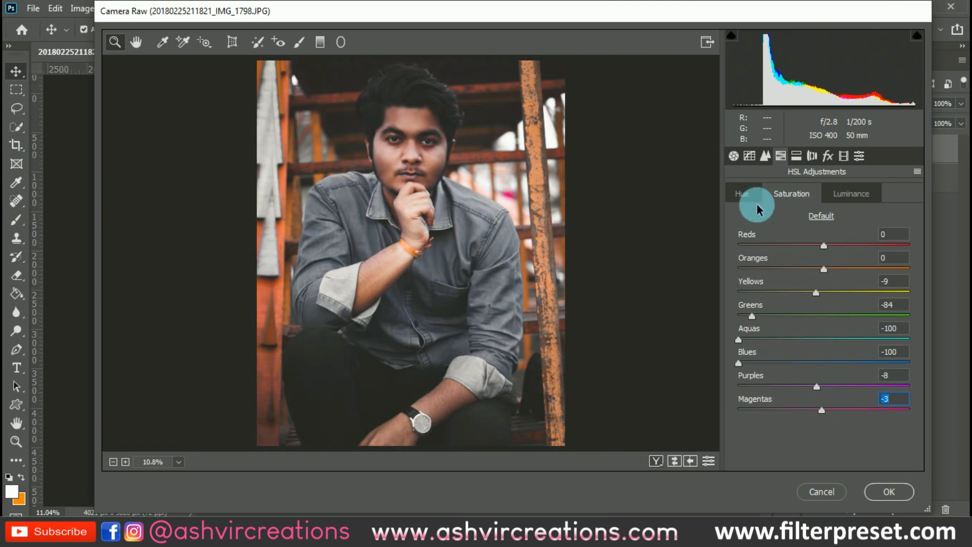
left_click(742, 195)
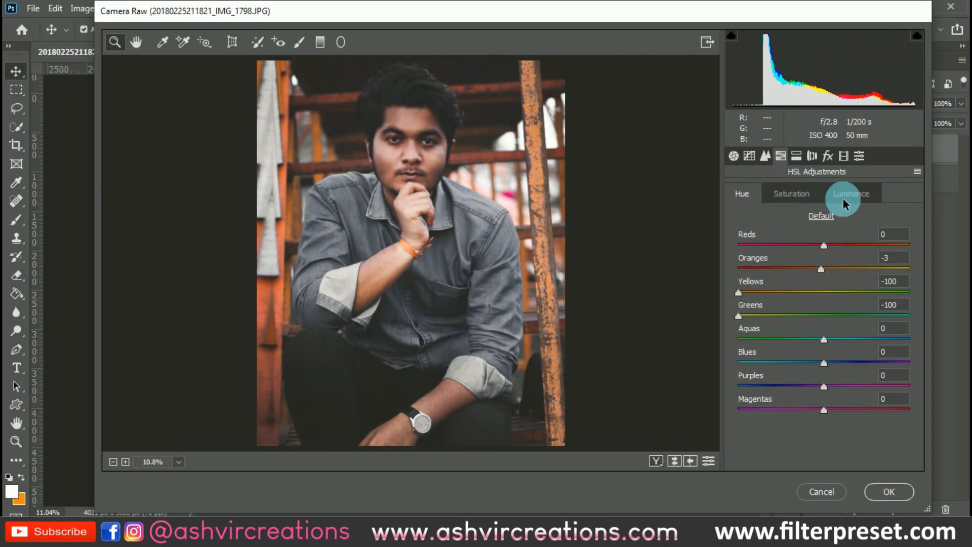
Step: Set the photo's Shadows to +18 in the Basic adjustments
left_click(734, 155)
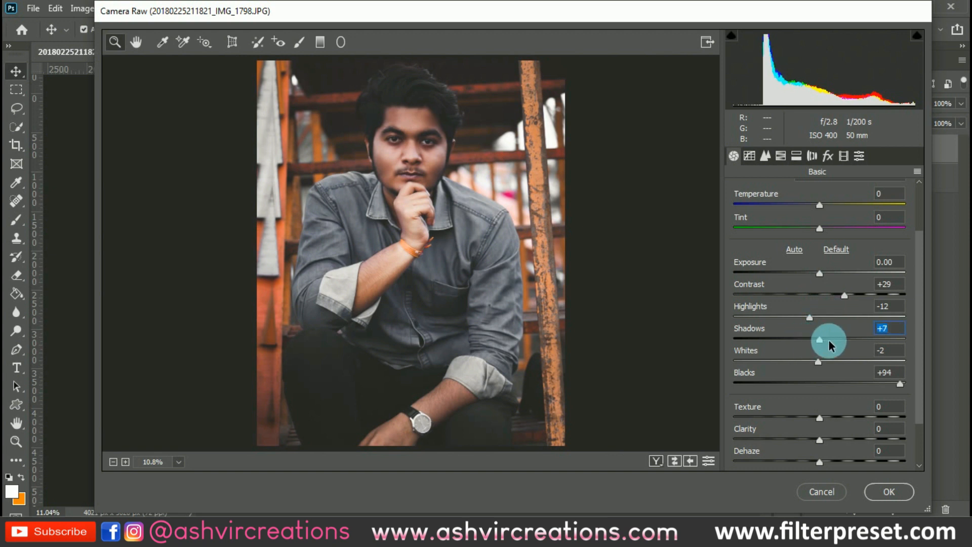
mouse_move(829, 340)
left_mouse_down()
mouse_move(889, 340)
mouse_move(818, 342)
mouse_move(899, 338)
mouse_move(816, 340)
left_mouse_up()
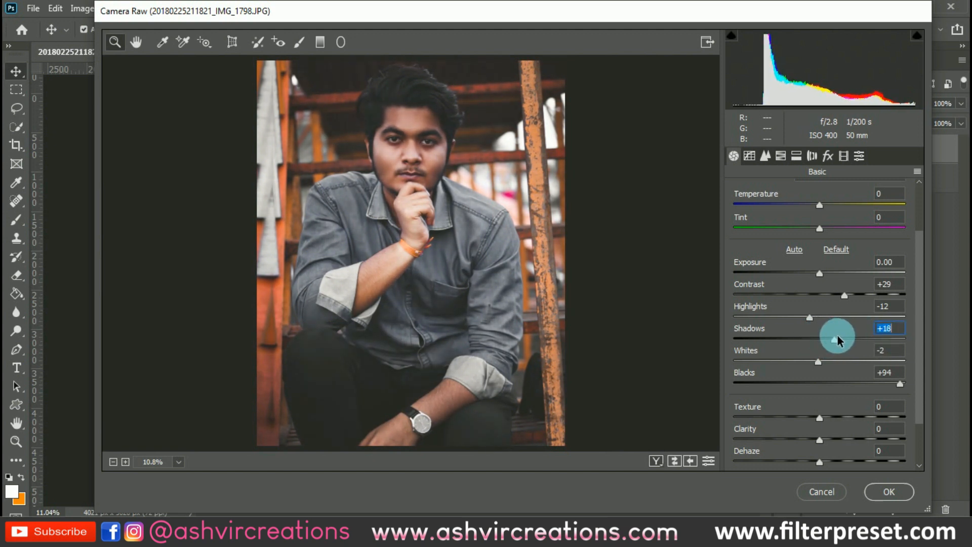
scroll(421, 187, "up", 3)
scroll(421, 187, "down", 4)
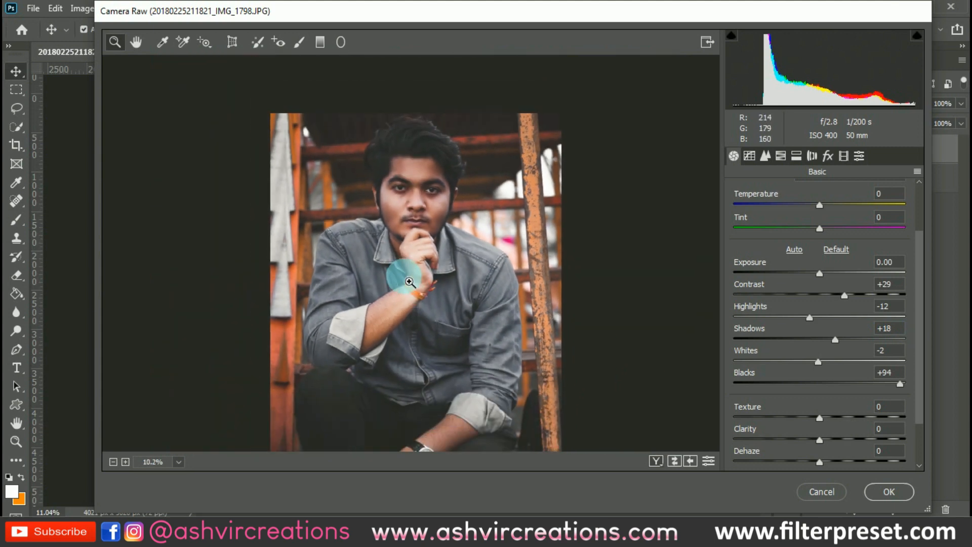
scroll(409, 282, "up", 1)
Step: Brighten the skin tones by setting the HSL luminance of Reds to +33 and Oranges to +44
left_click(797, 157)
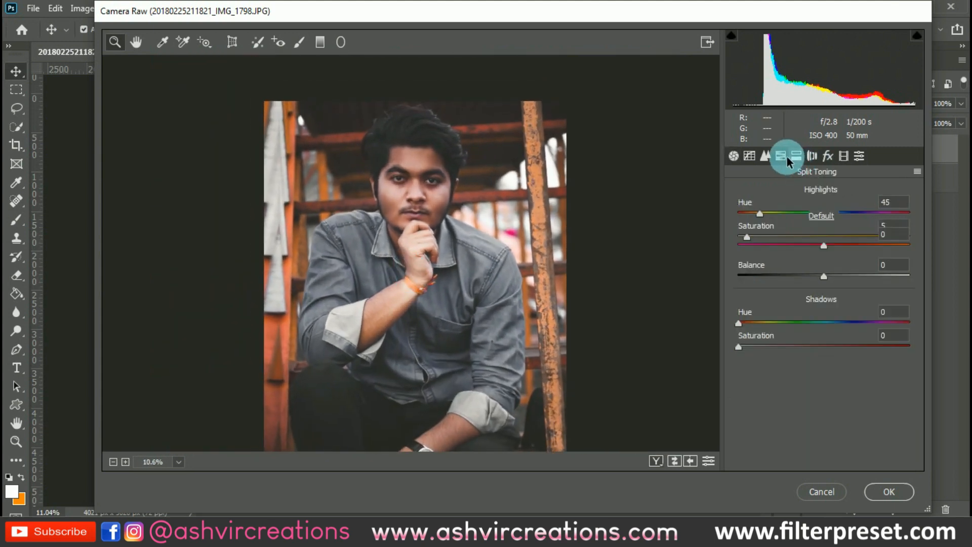
left_click(787, 156)
left_click(839, 196)
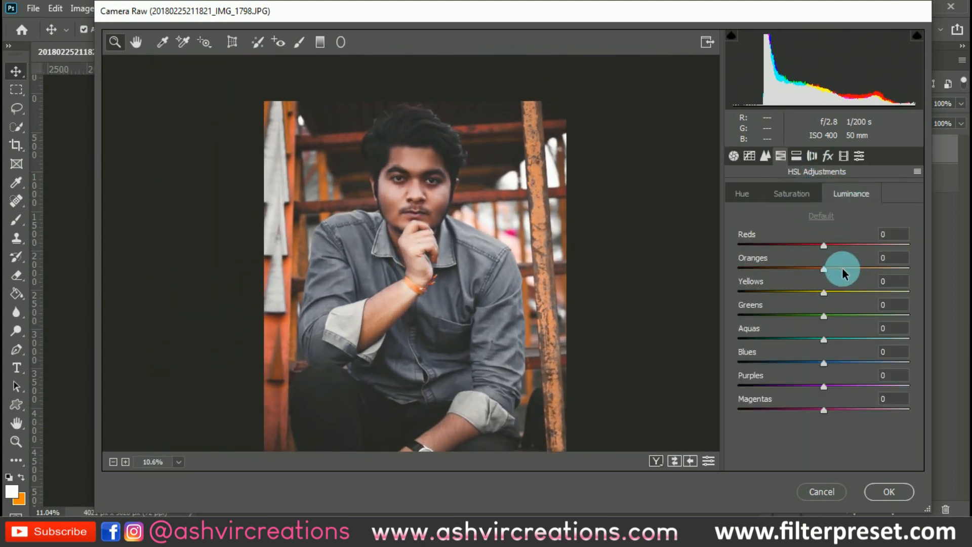
mouse_move(843, 270)
left_mouse_down()
mouse_move(882, 271)
mouse_move(859, 273)
mouse_move(849, 245)
mouse_move(907, 237)
mouse_move(854, 245)
mouse_move(905, 271)
mouse_move(831, 265)
mouse_move(891, 270)
mouse_move(838, 269)
mouse_move(861, 269)
left_mouse_up()
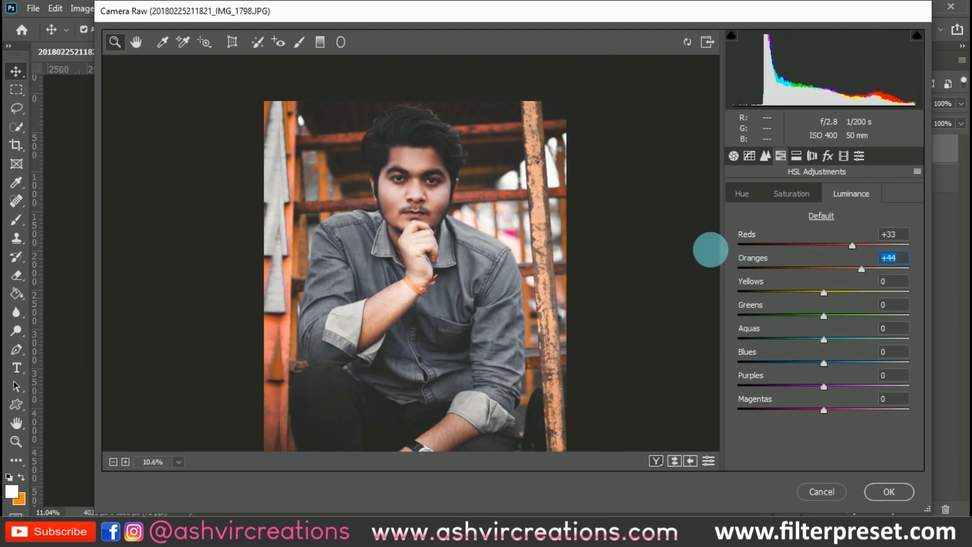
Step: Check the face up close and set the HSL hue of Reds to +14 and Oranges to +13
left_click(489, 291, "alt")
scroll(456, 325, "down", 2)
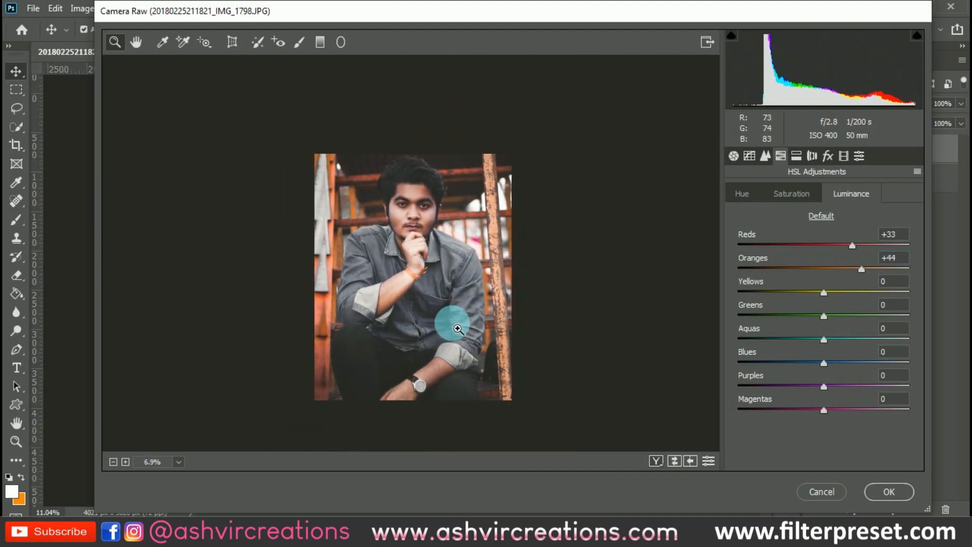
scroll(462, 335, "up", 3)
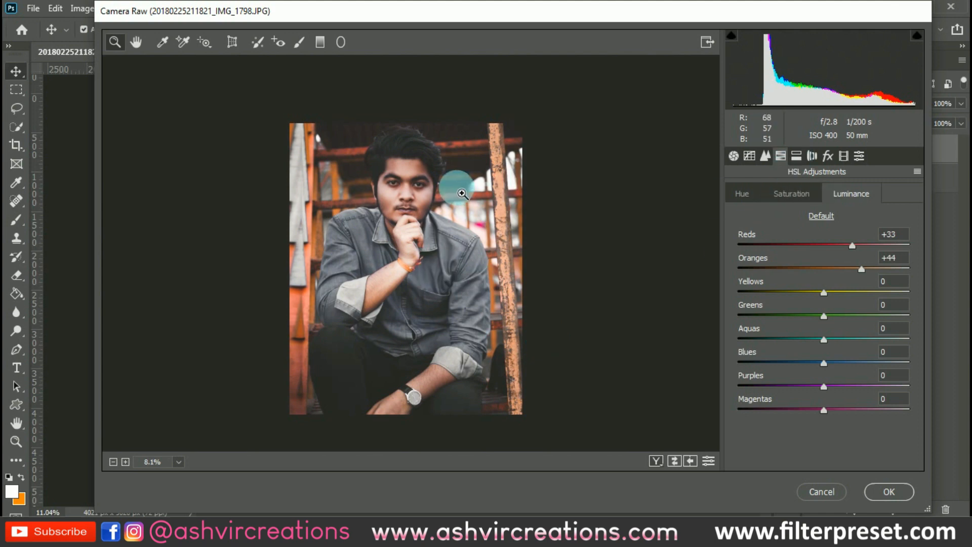
scroll(430, 217, "up", 5)
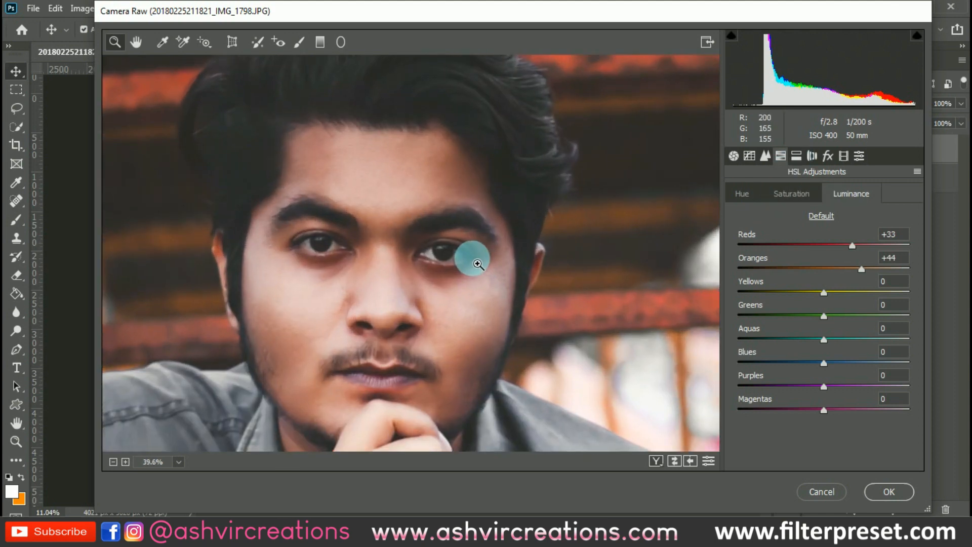
scroll(455, 221, "down", 3)
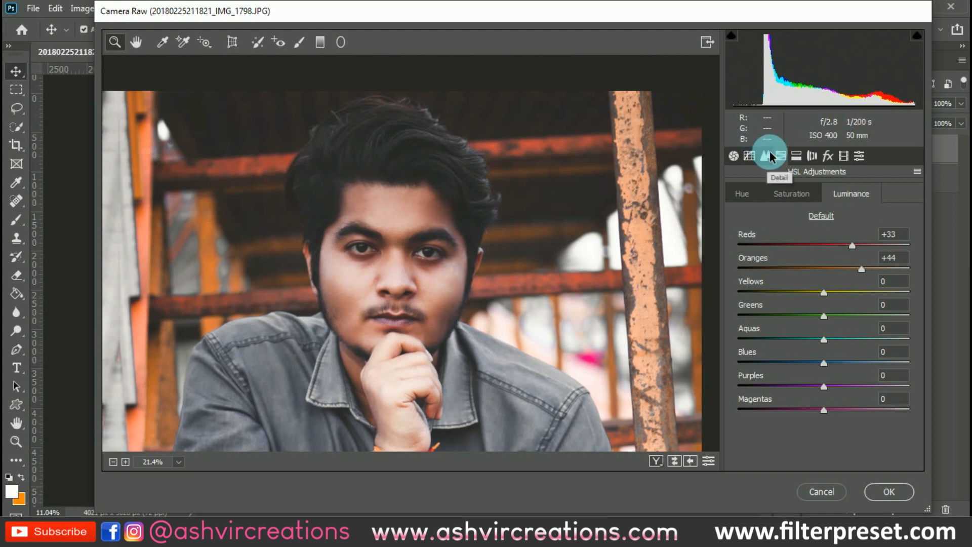
left_click(755, 192)
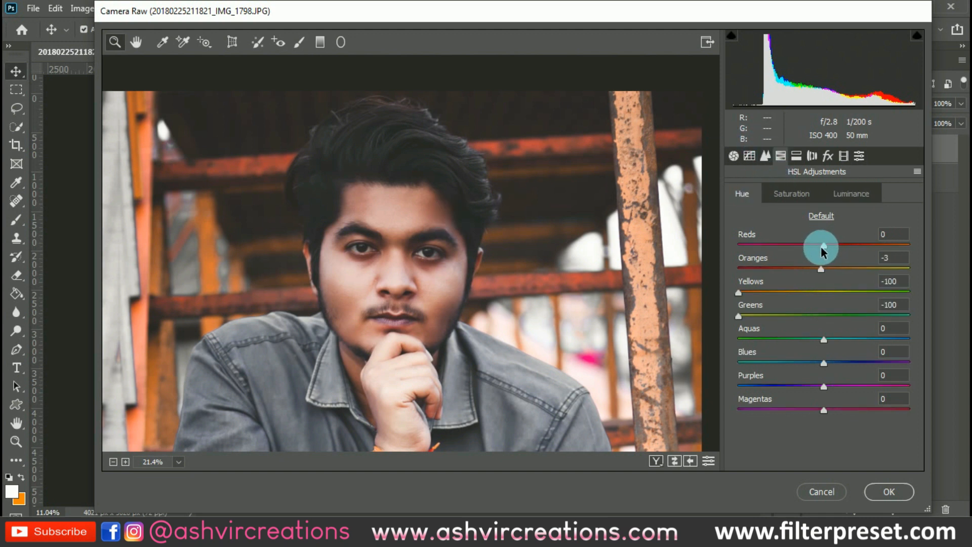
left_click_drag(821, 246, 838, 268)
Step: Examine the graded portrait at several magnifications and review the Effects, Calibration and Basic settings
scroll(446, 329, "down", 5)
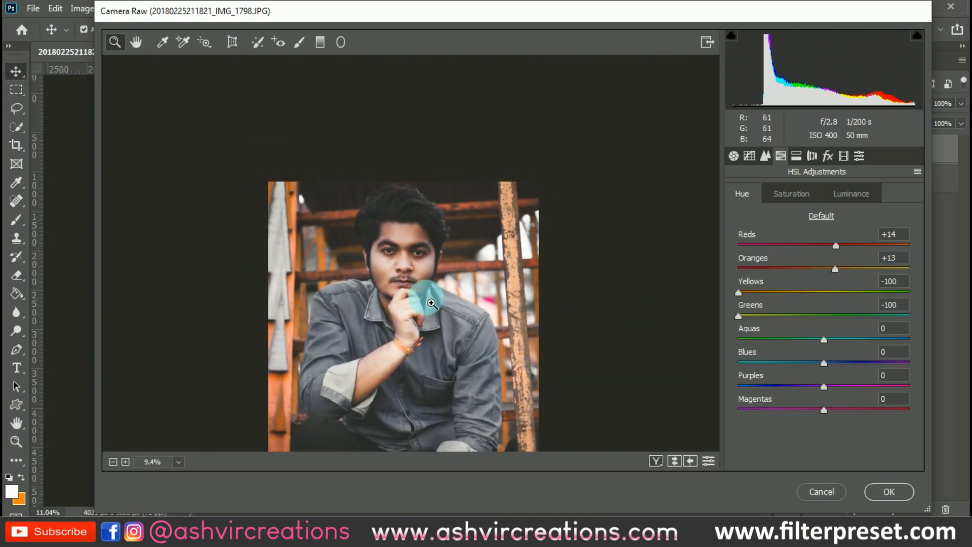
scroll(387, 315, "up", 5)
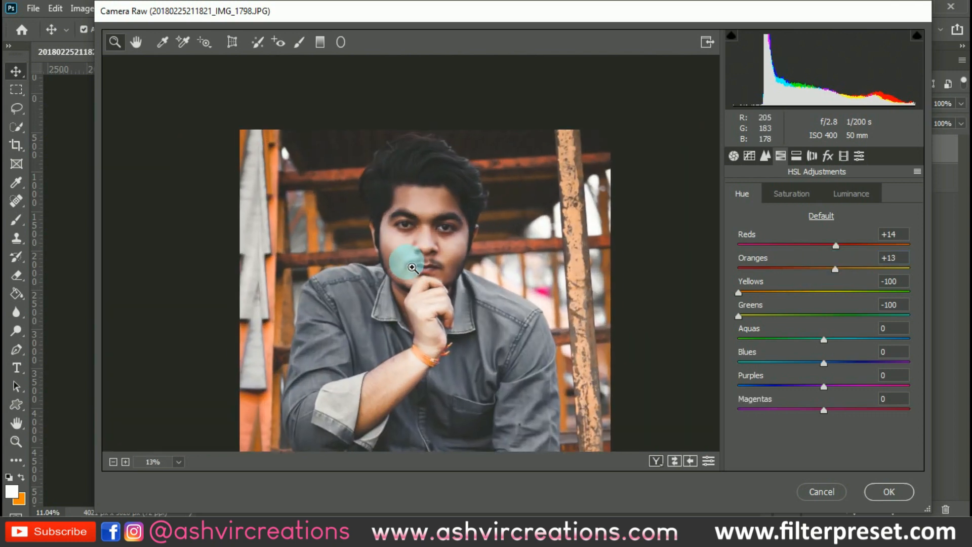
scroll(435, 324, "up", 2)
scroll(405, 284, "down", 6)
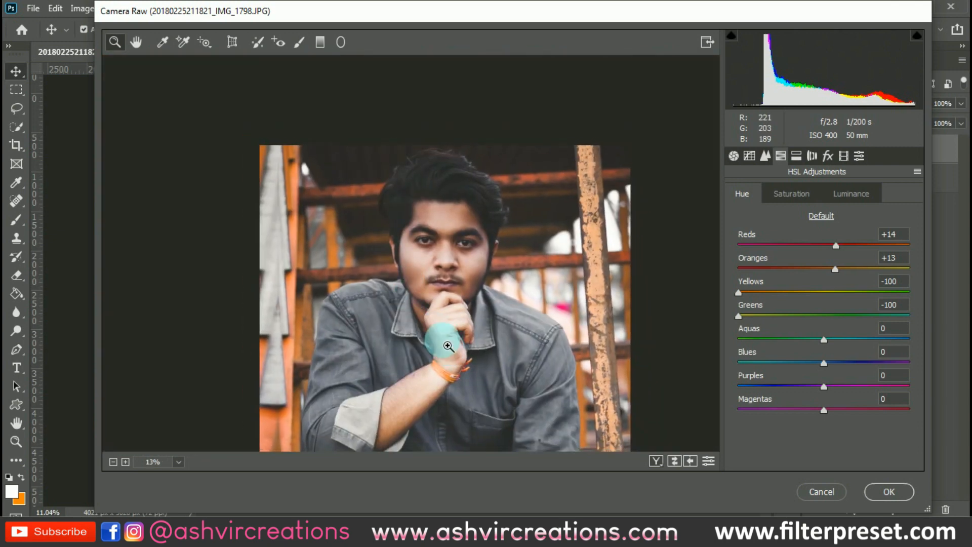
scroll(418, 299, "up", 2)
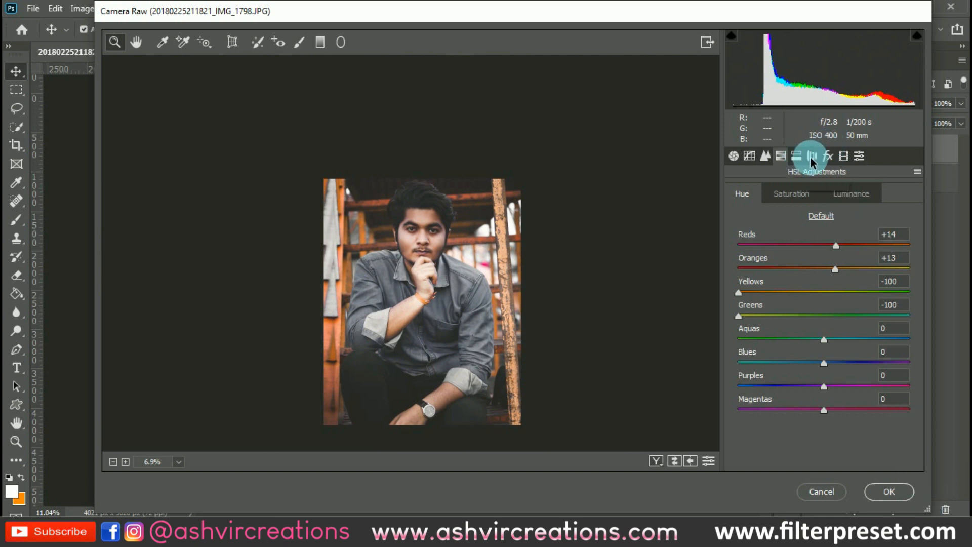
left_click(828, 156)
left_click(844, 157)
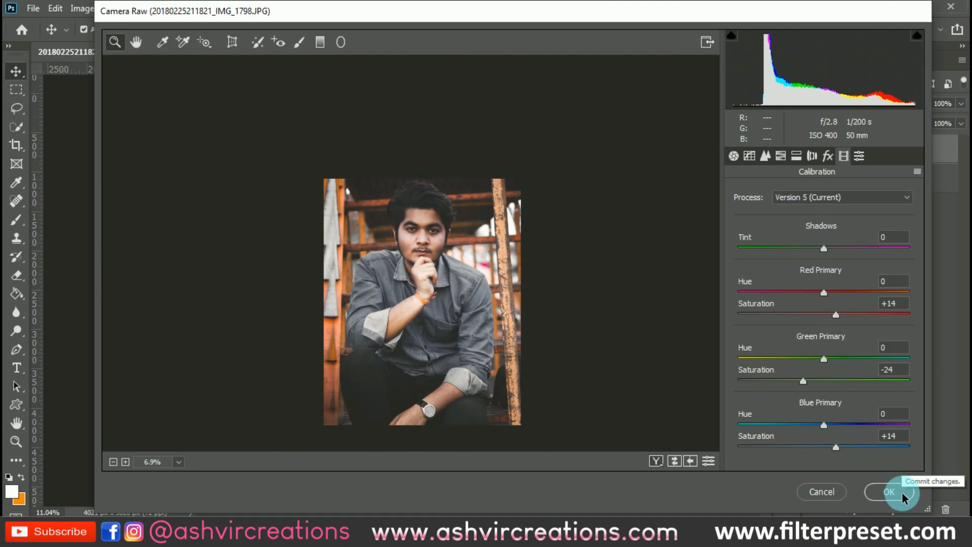
left_click(734, 156)
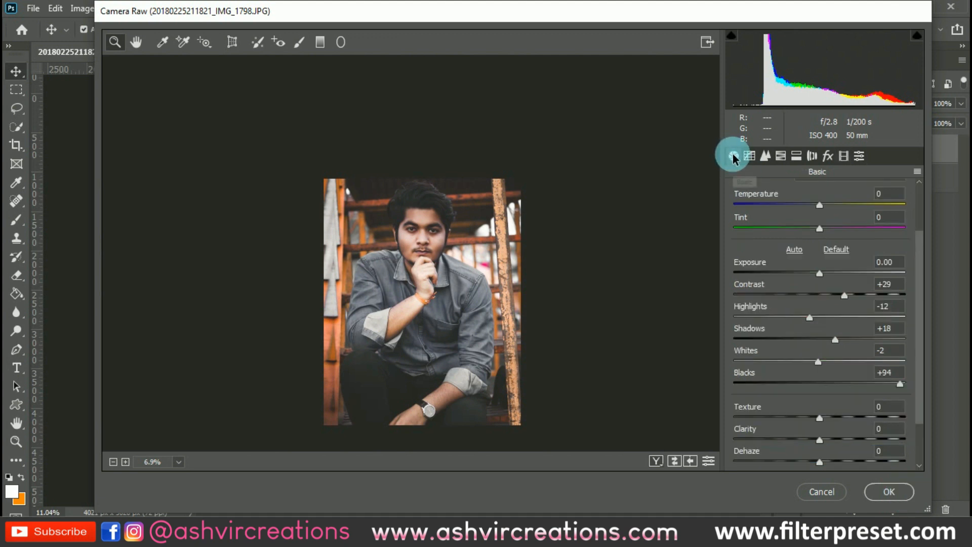
scroll(856, 355, "down", 2)
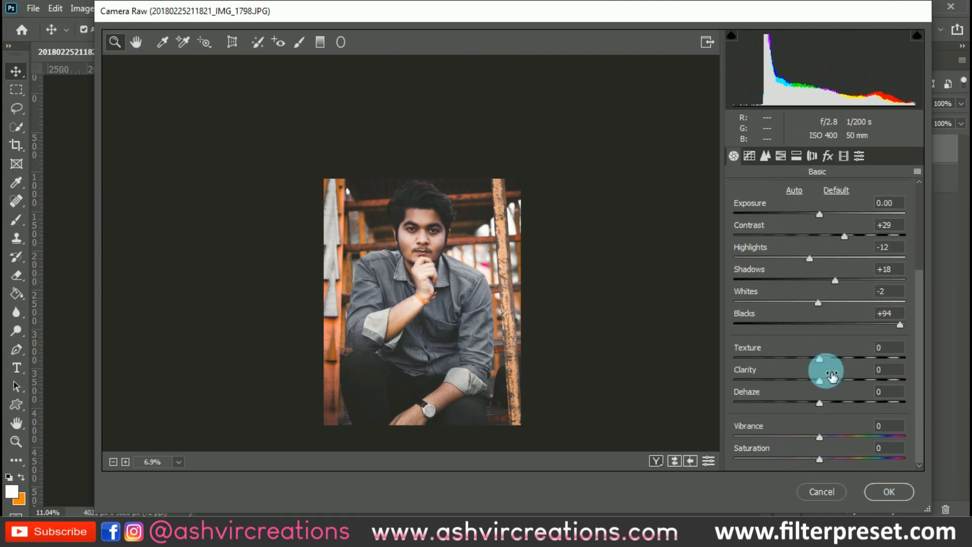
Step: Apply the Camera Raw adjustments to Group 1 and inspect the face in the document
left_click(881, 492)
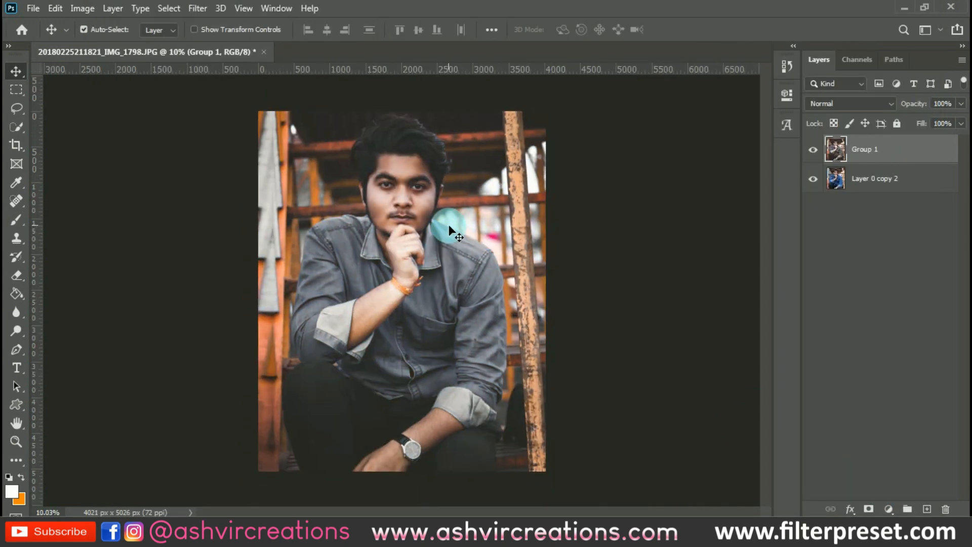
scroll(400, 190, "up", 1)
scroll(387, 136, "up", 3)
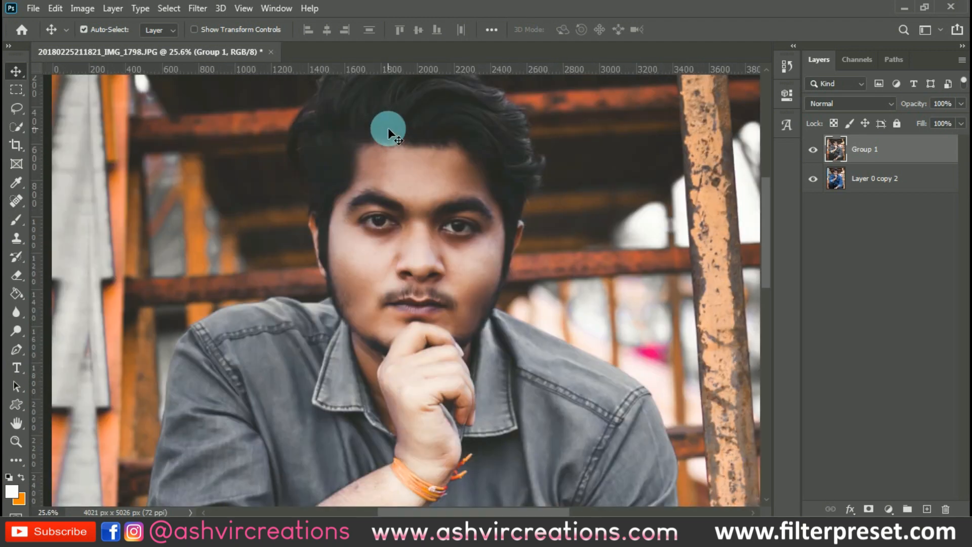
scroll(389, 129, "down", 4)
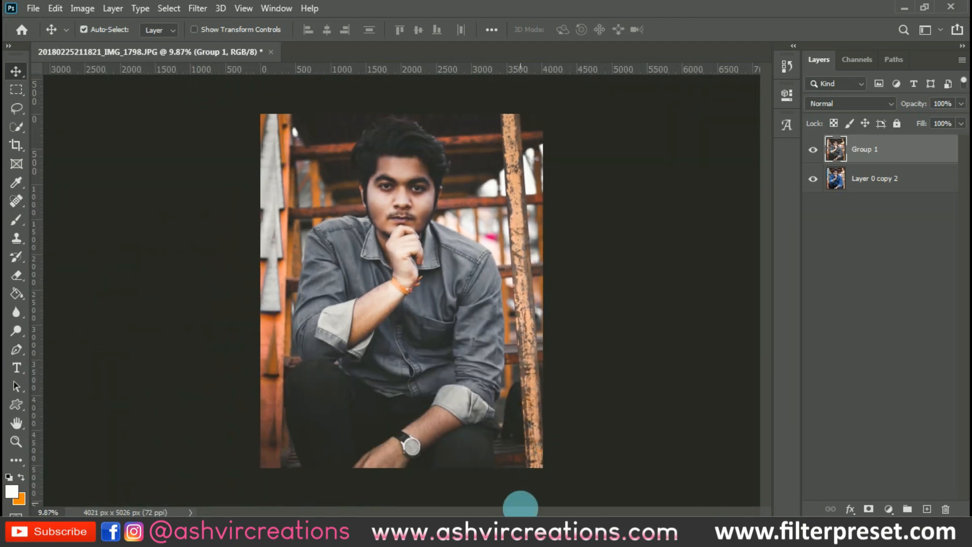
Step: Place the 24-512 subtraction graphic over the portrait and create a white version of it on a new layer
left_click(517, 532)
left_click_drag(463, 134, 424, 303)
key("Return")
right_click(906, 145)
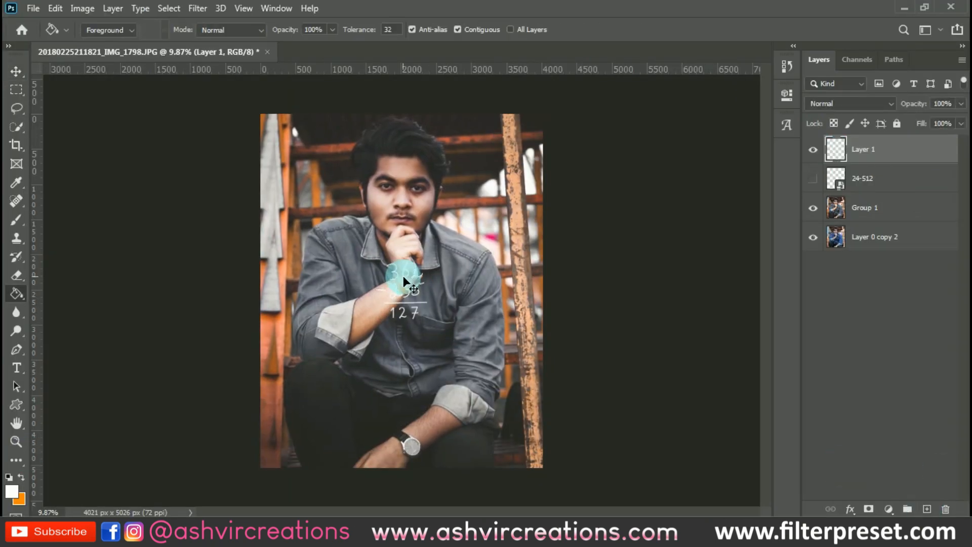
Step: Apply a Gaussian Blur to the duplicated subtraction doodle on Layer 1 copy
left_click(198, 8)
mouse_move(304, 169)
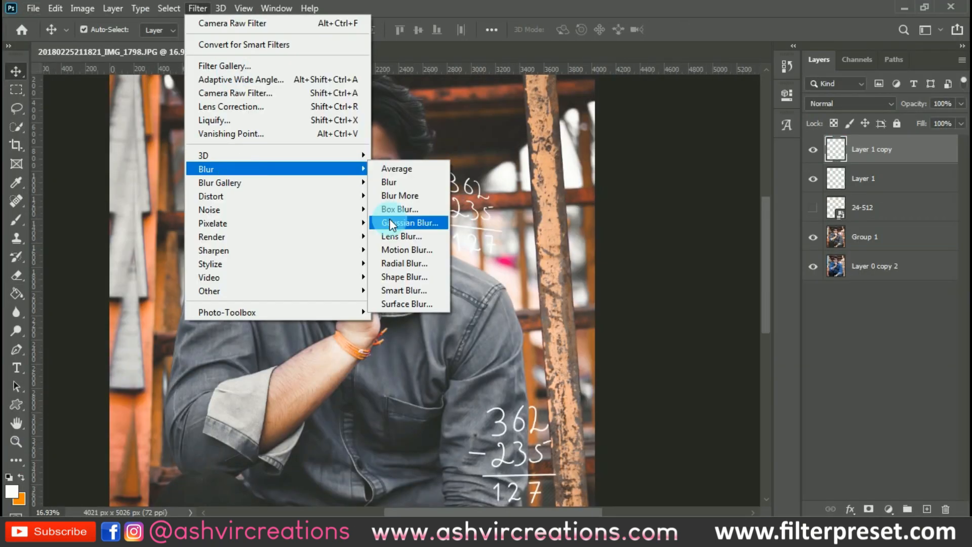
left_click(390, 223)
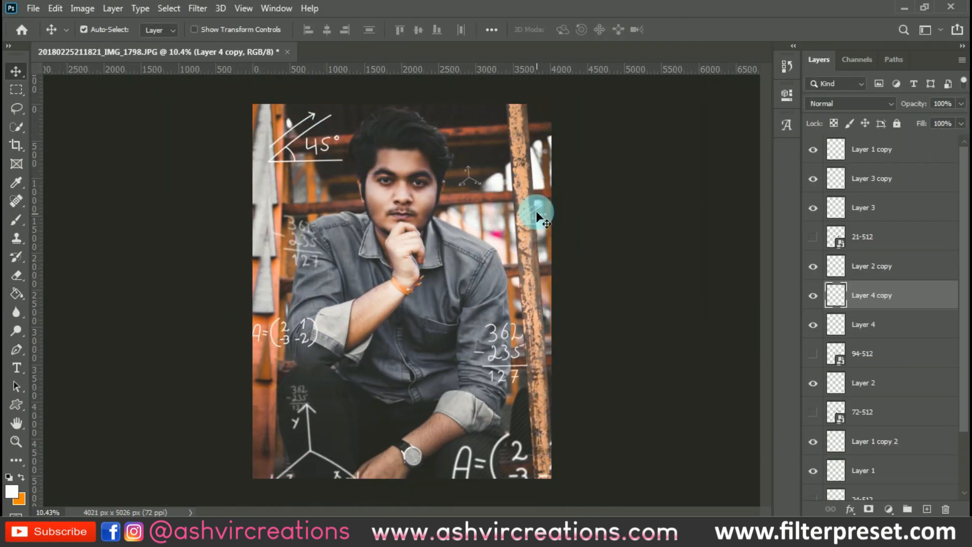
Step: Transform the Layer 4 copy angle doodle and move it onto the subject's lap
key("ctrl+t")
left_click_drag(537, 216, 368, 392)
key("Return")
Step: Enlarge the 45° angle doodle on Layer 4 and position it in the photo's upper-left corner
scroll(319, 162, "up", 5)
left_click(287, 105)
scroll(236, 76, "down", 2)
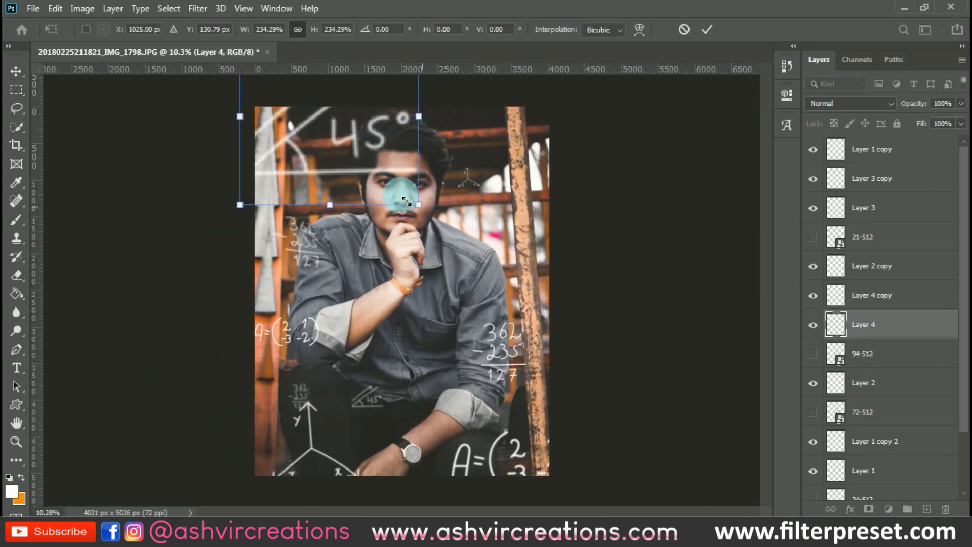
left_click_drag(397, 206, 351, 104)
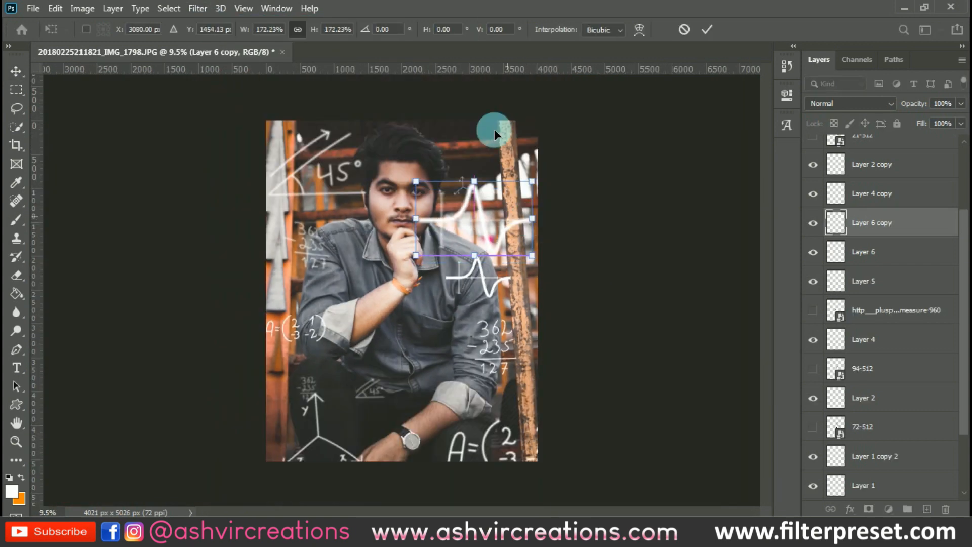
Step: Move the large wave-graph doodle over the lower subtraction sum and reposition the small wave graph beside the shoulder
left_click_drag(494, 134, 512, 330)
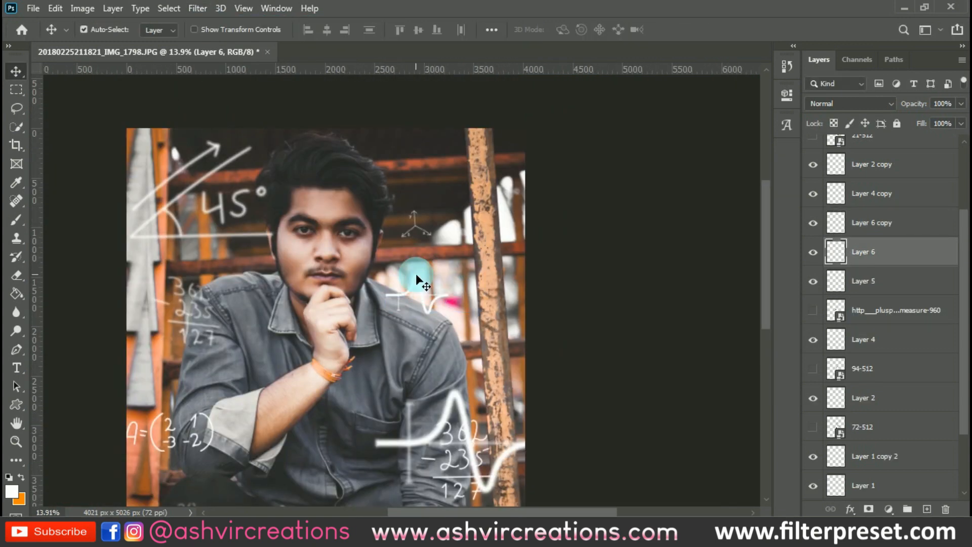
left_click_drag(419, 278, 441, 210)
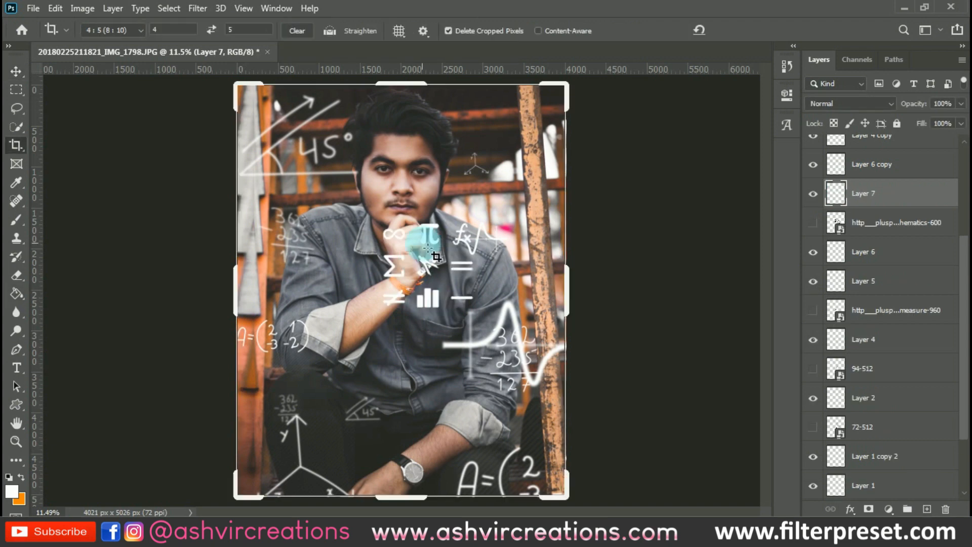
Step: Position one set of math symbols beside the post in the photo's upper-right area and a larger set over the lap
left_click_drag(431, 261, 537, 147)
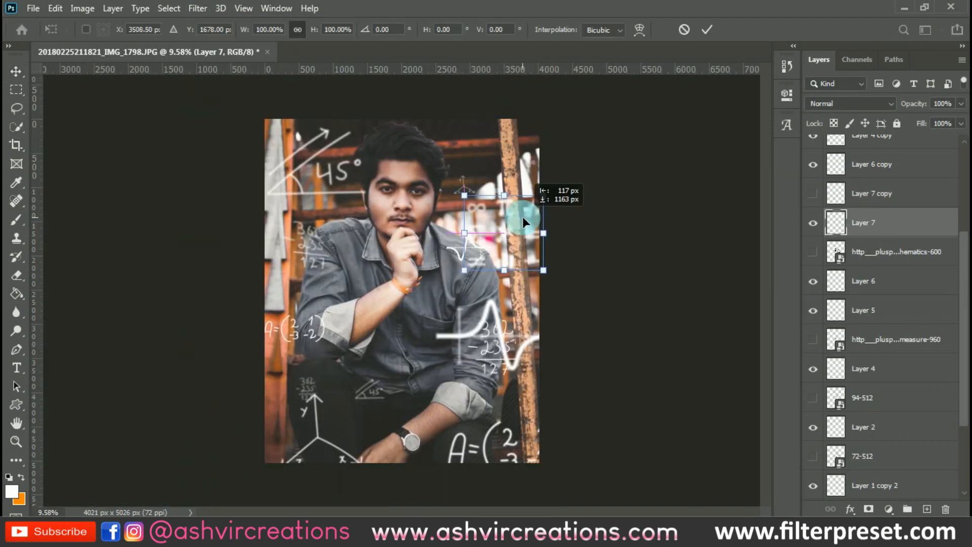
left_click_drag(521, 212, 436, 450)
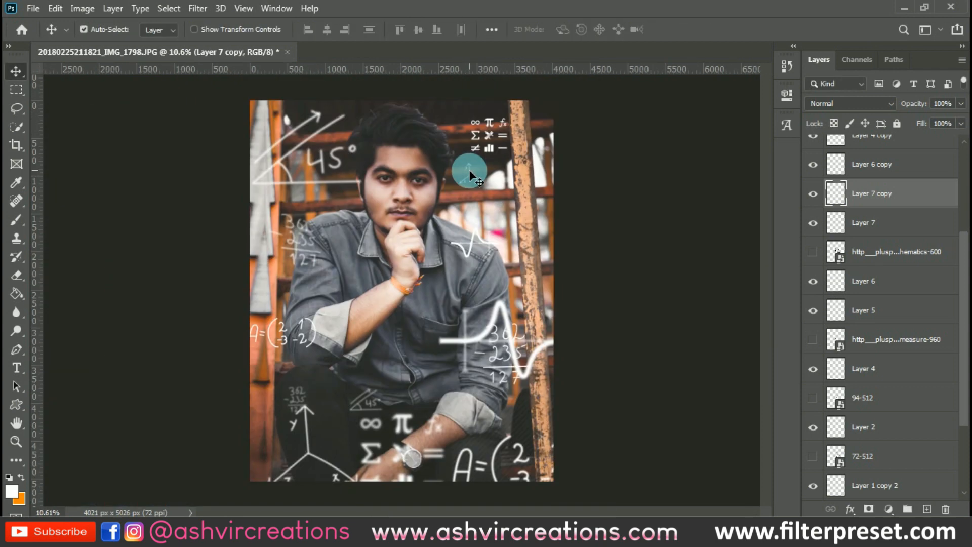
Step: Duplicate the math symbols, blur the copy, scale it to 275.74% and place it over the subject's folded arm in the photo's left half
key("ctrl+t")
left_click_drag(512, 238, 523, 252)
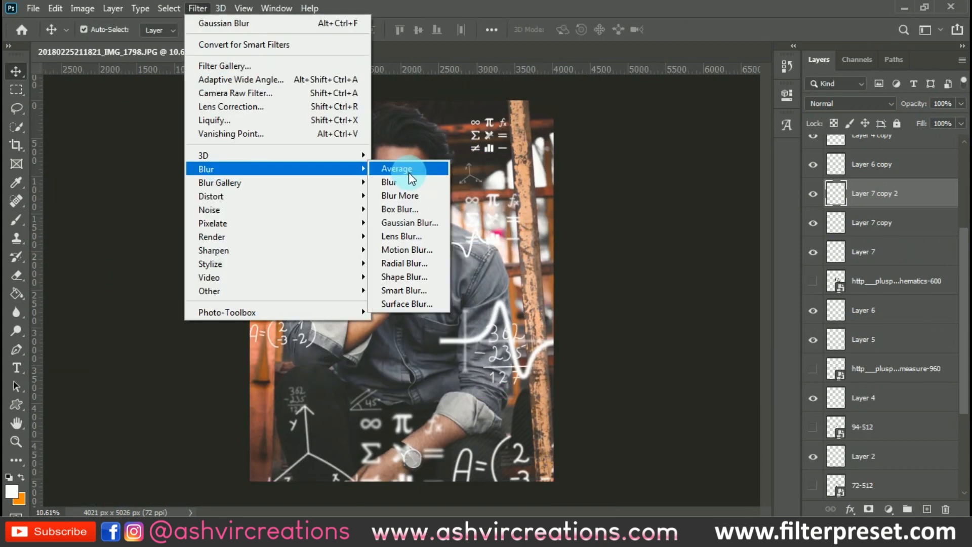
left_click(398, 214)
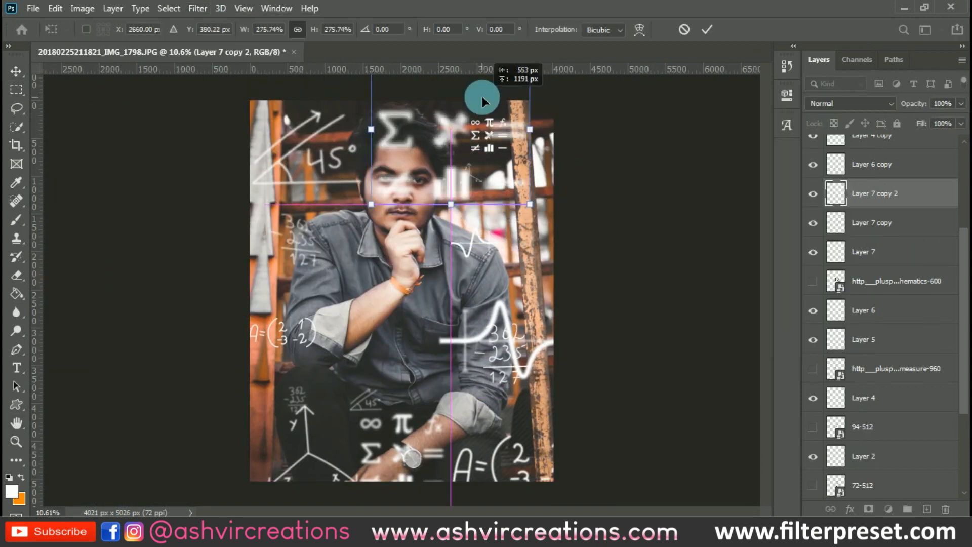
left_click_drag(482, 97, 374, 314)
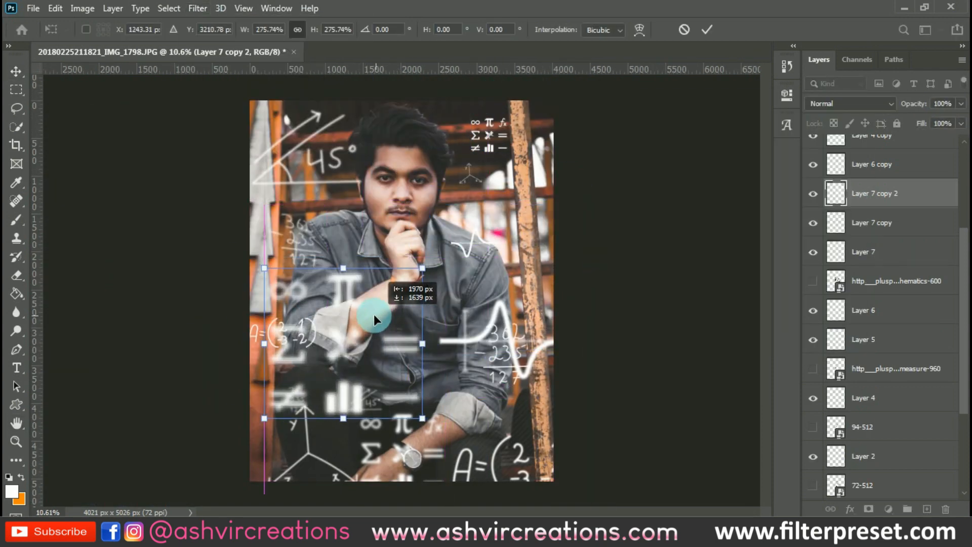
key("Return")
Step: Duplicate the blurred math symbols again, rotate the copy and place it across the orange post at the photo's right edge
left_click_drag(328, 384, 326, 482)
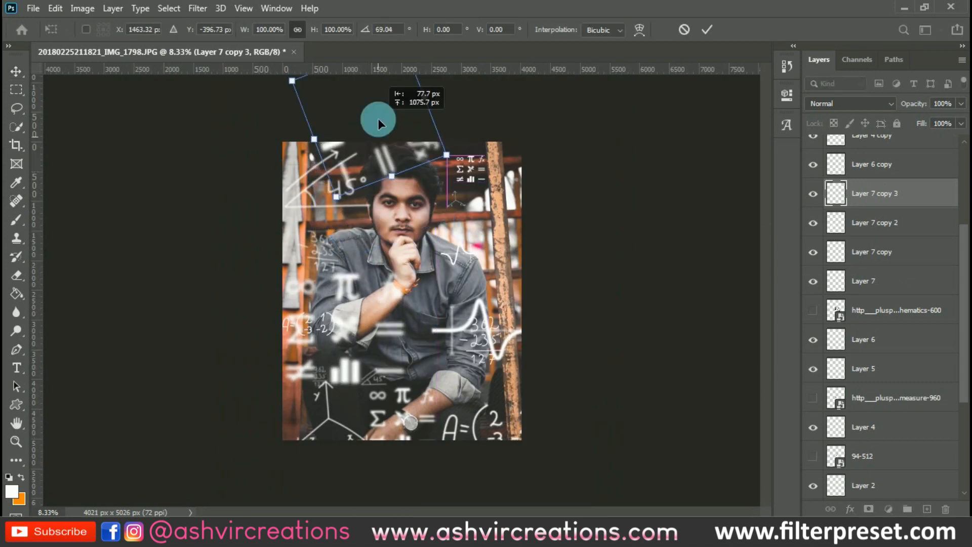
left_click_drag(380, 120, 524, 238)
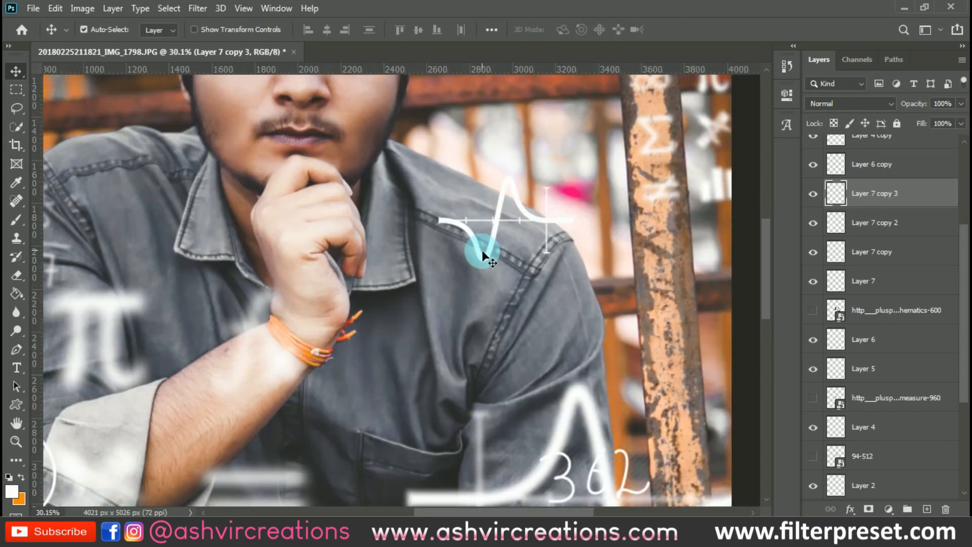
left_click_drag(482, 250, 544, 210)
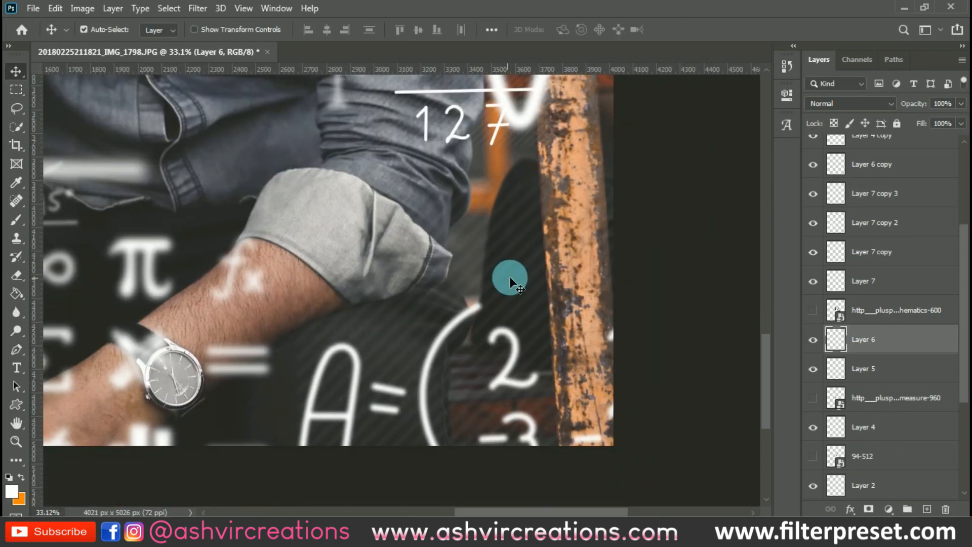
scroll(882, 253, "up", 5)
left_click(814, 147)
key("e")
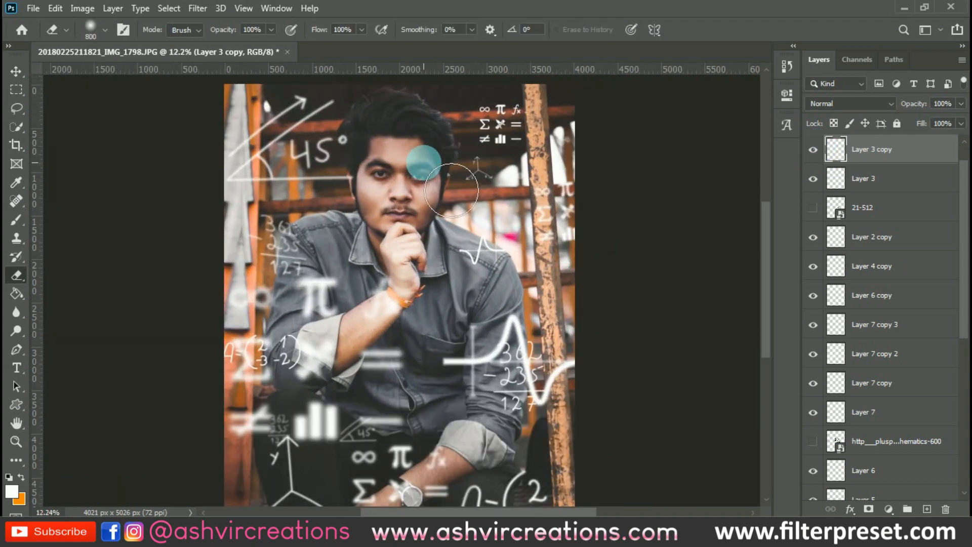
Step: Duplicate the Group 1 photo layer and brighten the copy with Levels, using midtones 1.16 and white input 245
scroll(881, 304, "down", 6)
left_click(866, 426)
left_click(863, 460)
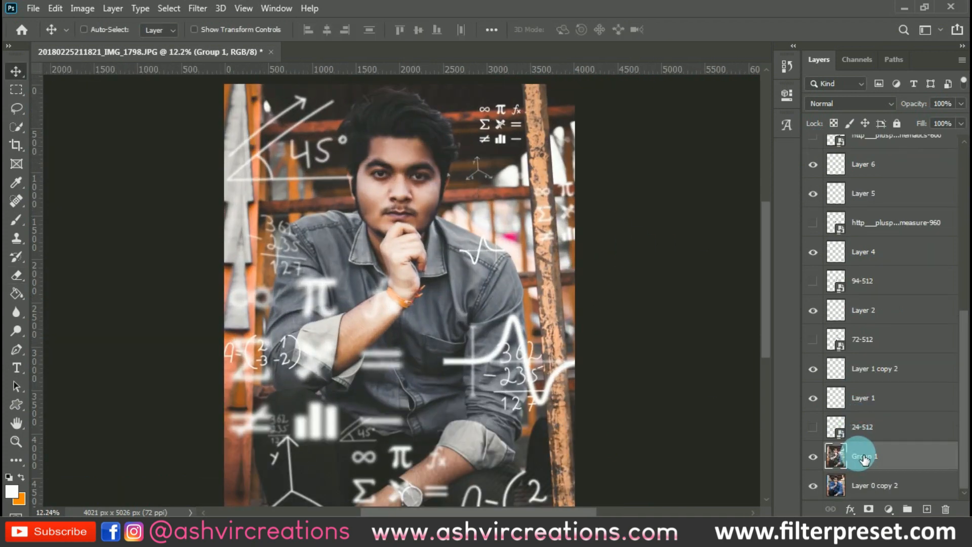
key("ctrl+l")
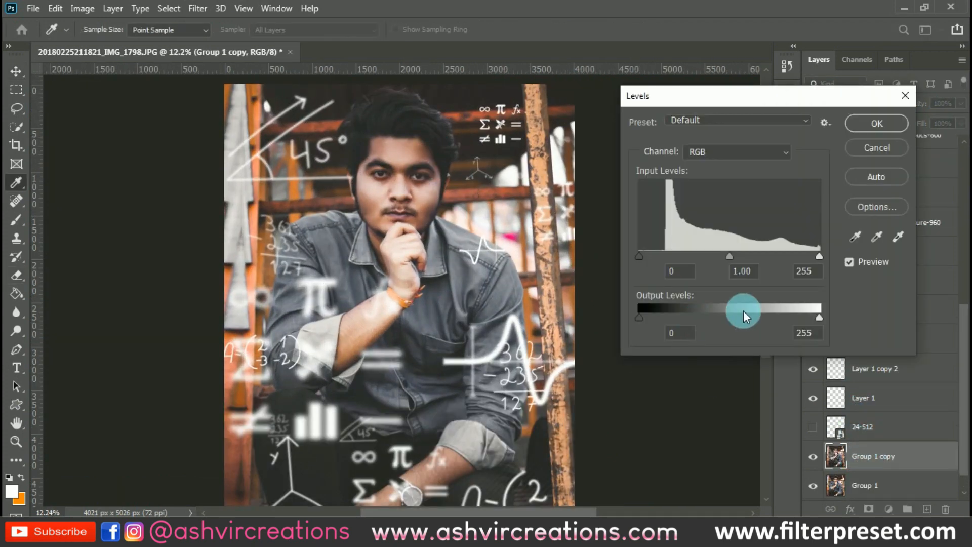
mouse_move(816, 256)
left_mouse_down()
mouse_move(808, 254)
mouse_move(819, 256)
left_mouse_up()
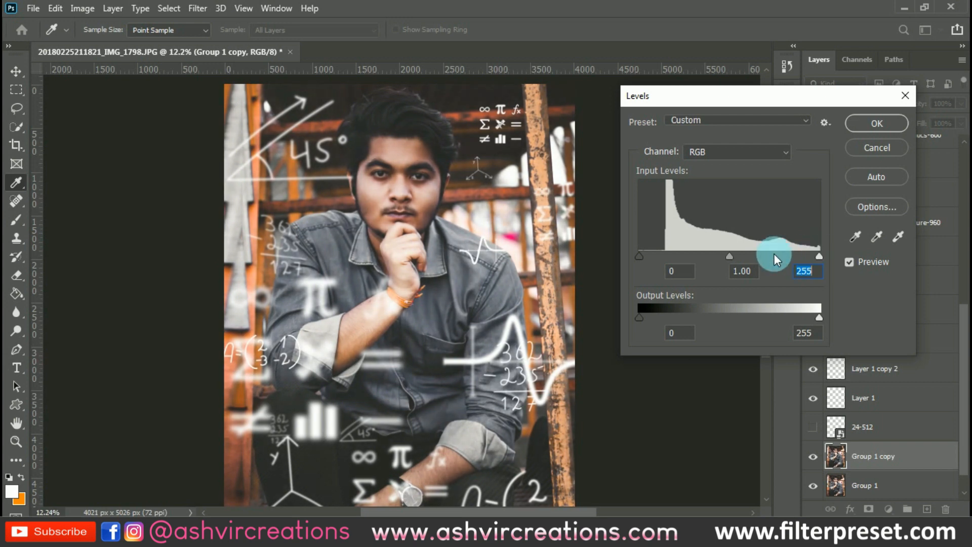
left_click_drag(731, 255, 721, 254)
mouse_move(816, 256)
left_mouse_down()
mouse_move(789, 251)
mouse_move(827, 251)
mouse_move(812, 254)
left_mouse_up()
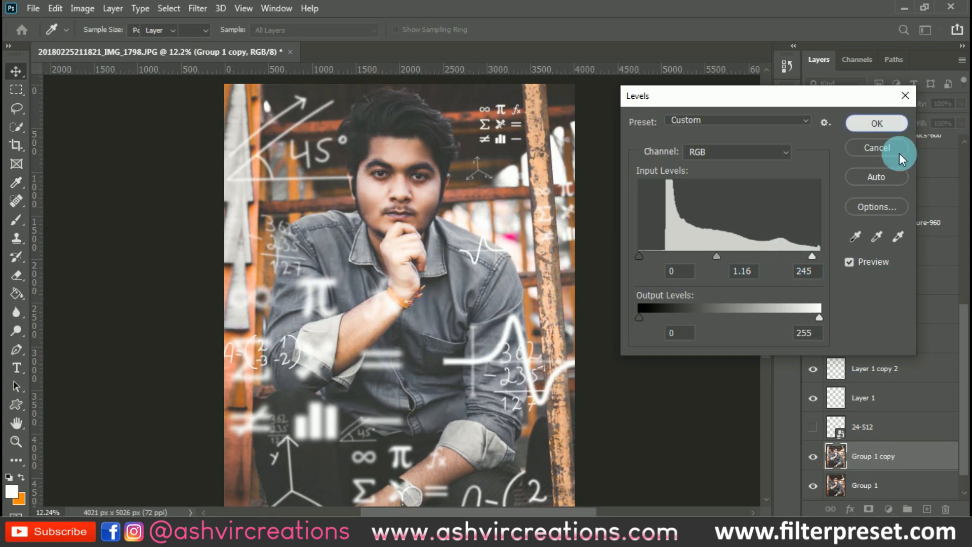
left_click(899, 153)
Step: Add an inverted black mask to the Group 1 copy layer and paint white over the face with a soft 1500 px brush
left_click(869, 509)
key("ctrl+i")
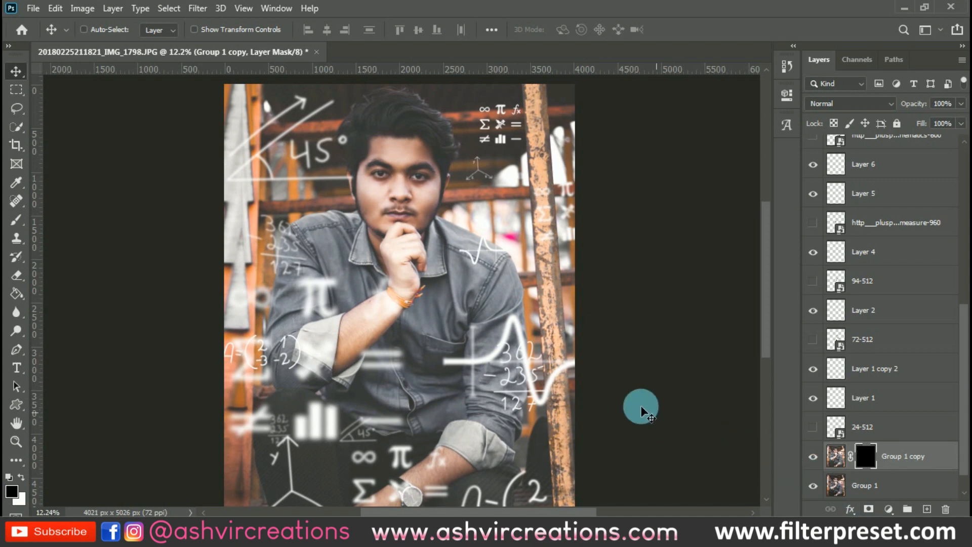
key("b")
key("bracketright")
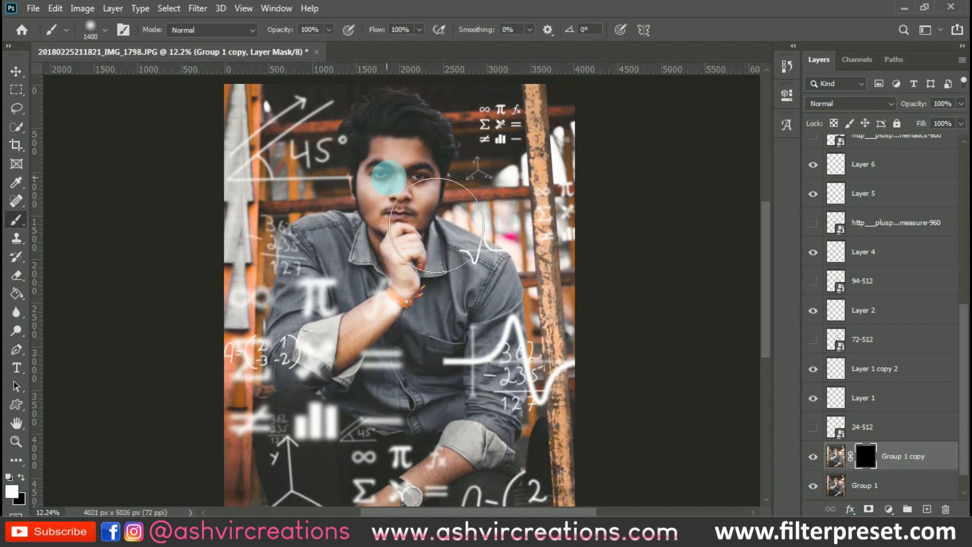
mouse_move(442, 229)
left_mouse_down()
mouse_move(445, 218)
mouse_move(458, 255)
left_mouse_up()
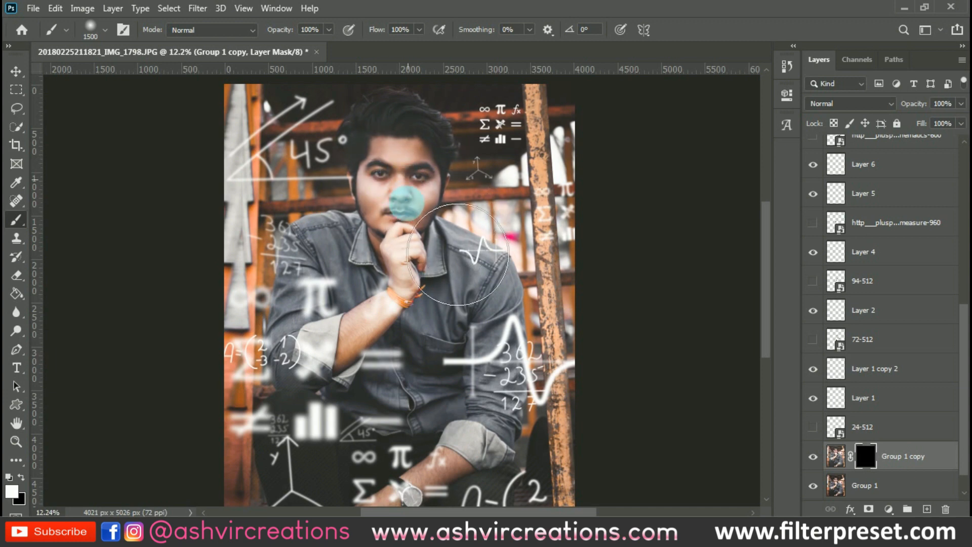
scroll(405, 183, "up", 5)
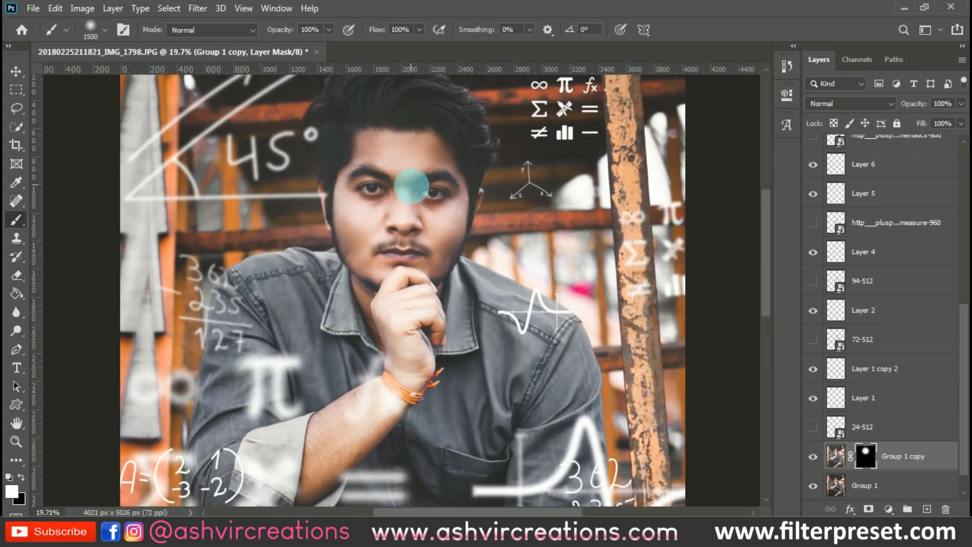
Step: Compare the face with and without the brightening by toggling the Group 1 copy layer's visibility
left_click(815, 456)
left_click(821, 456)
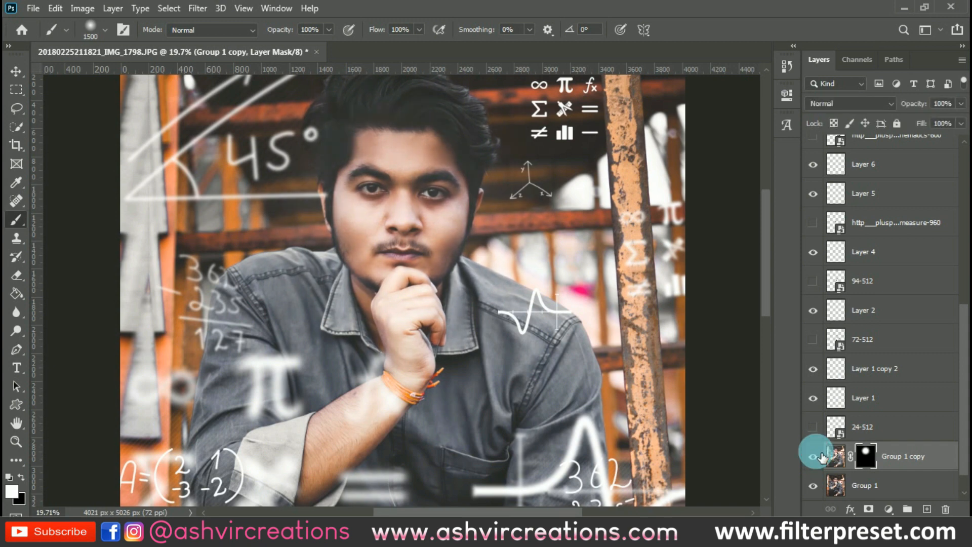
left_click(817, 456)
left_click(817, 455)
Step: Refine the face mask of the Group 1 copy layer with a black brush of 1100 px and check the effect
left_click_drag(517, 284, 507, 355)
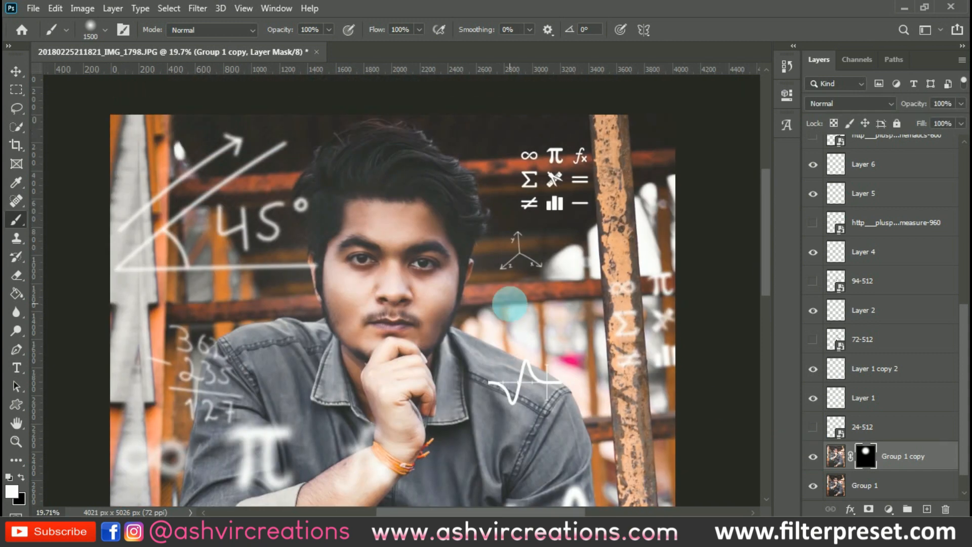
key("bracketleft")
key("bracketleft")
key("bracketleft")
key("bracketleft")
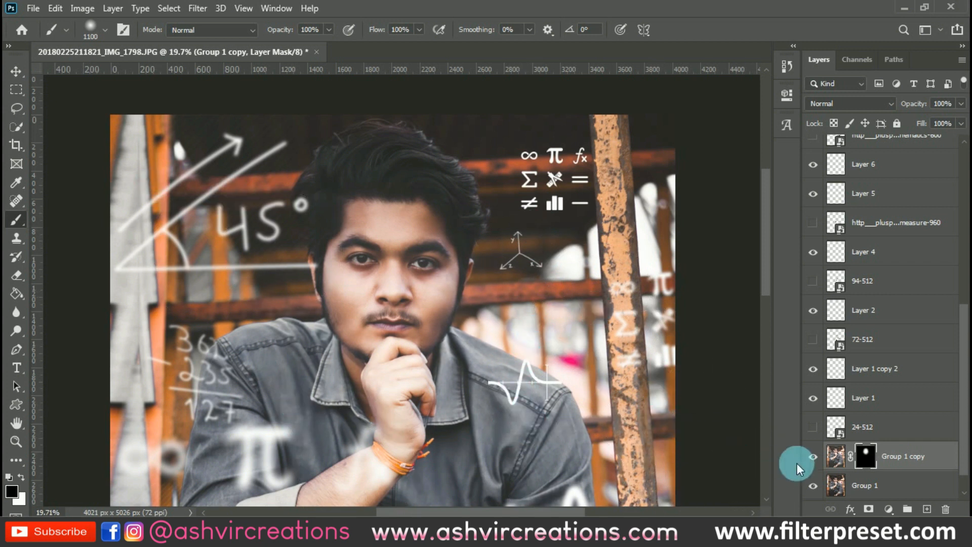
left_click(814, 458)
Step: Reduce the Group 1 copy layer's opacity to 63% and compare the photo with and without it
left_click(910, 87)
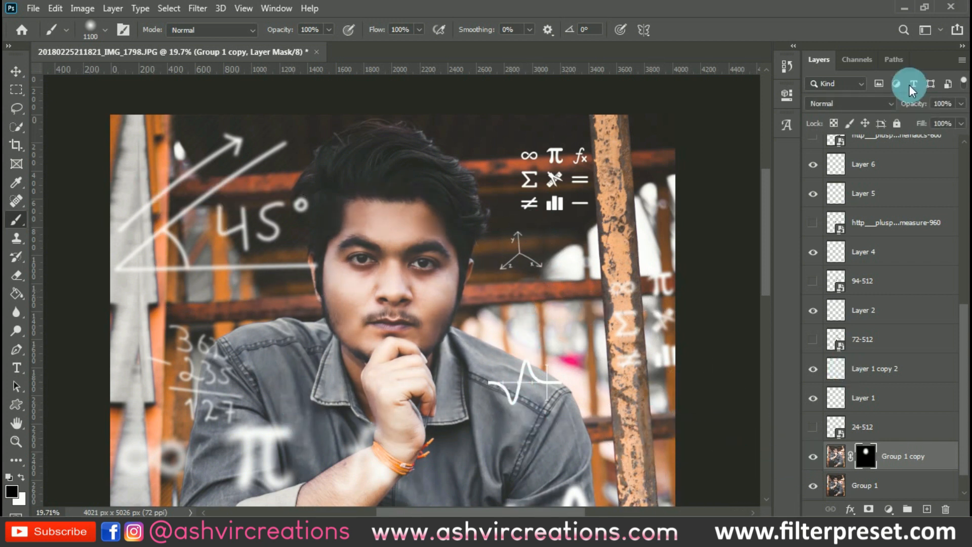
left_click_drag(918, 103, 882, 107)
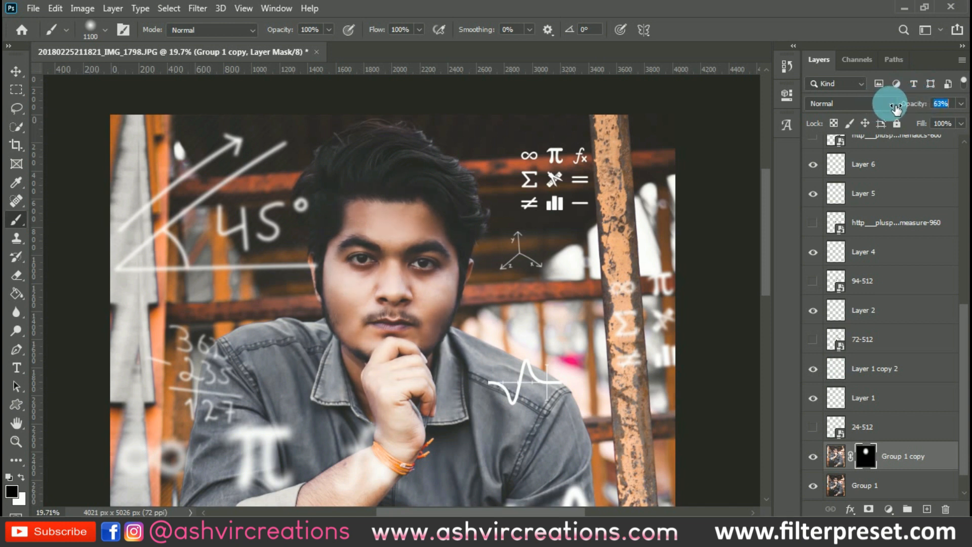
left_click(814, 457)
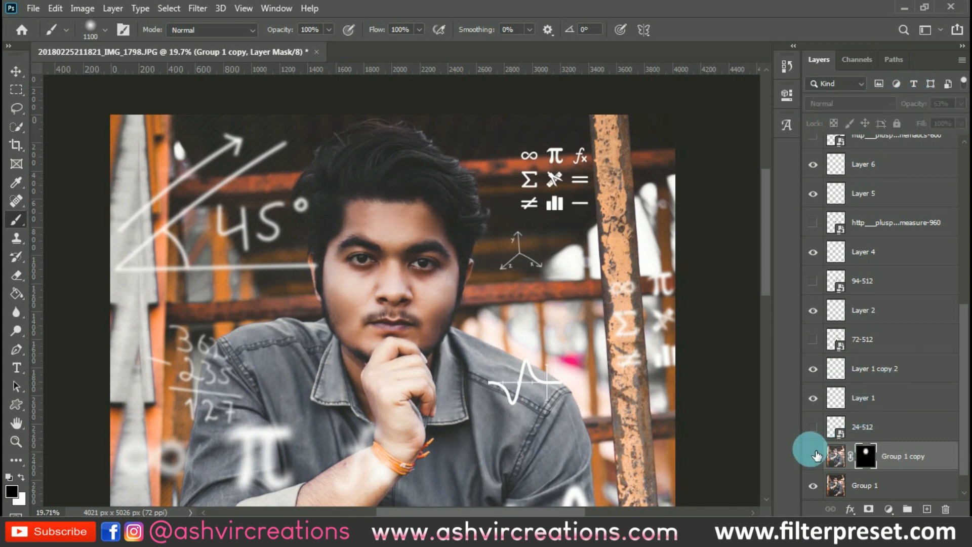
left_click(816, 453)
left_click(815, 453)
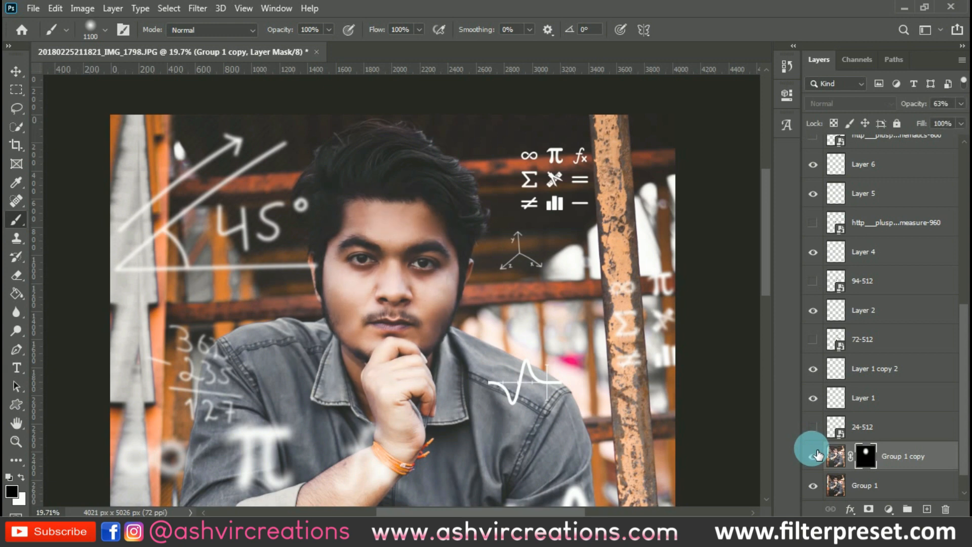
left_click(816, 454)
Step: Merge the Group 1 copy layer with the Group 1 layer
scroll(449, 313, "down", 7)
scroll(436, 214, "up", 1)
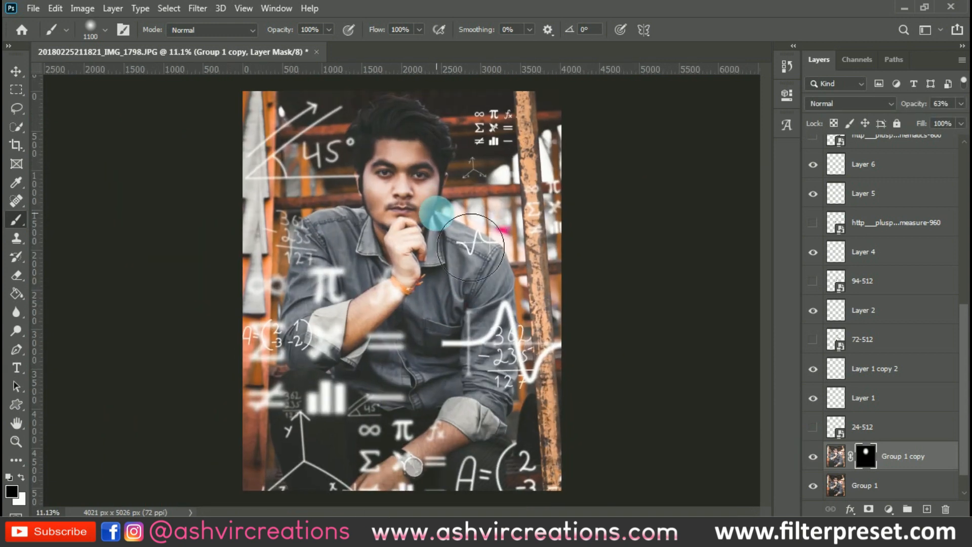
left_click_drag(470, 247, 509, 247)
key("v")
scroll(877, 348, "down", 1)
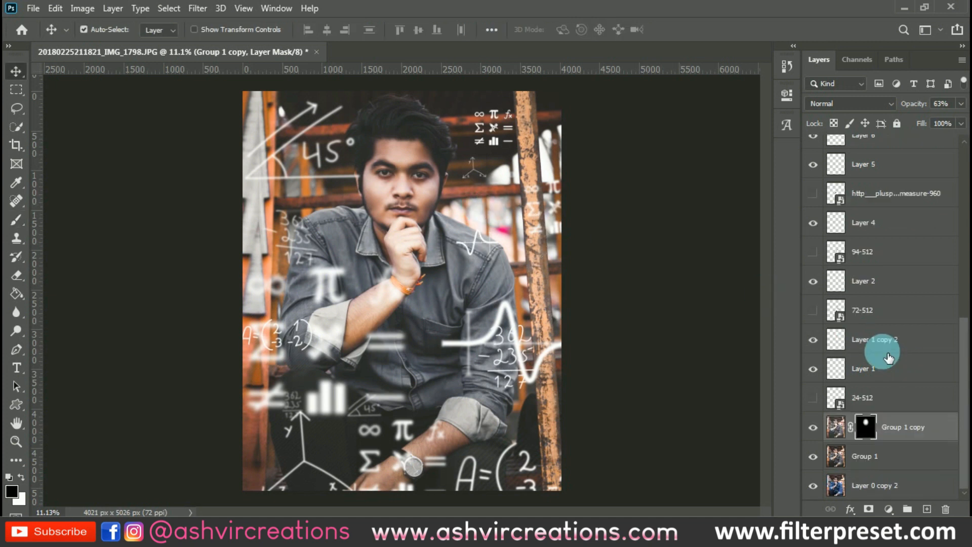
left_click(894, 459, "shift")
key("ctrl+e")
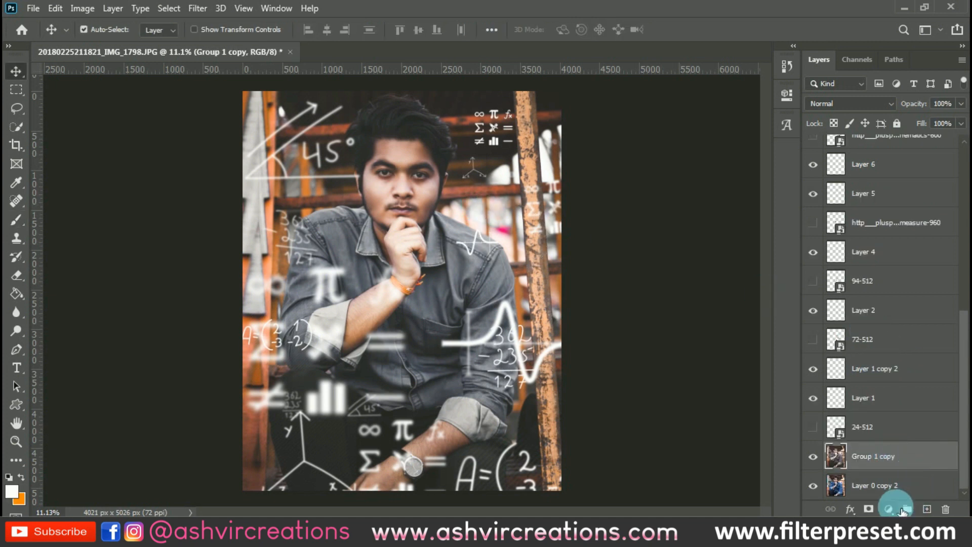
Step: Add a solid color fill layer in black (000000) above the merged photo layer
left_click(890, 508)
left_click(884, 255)
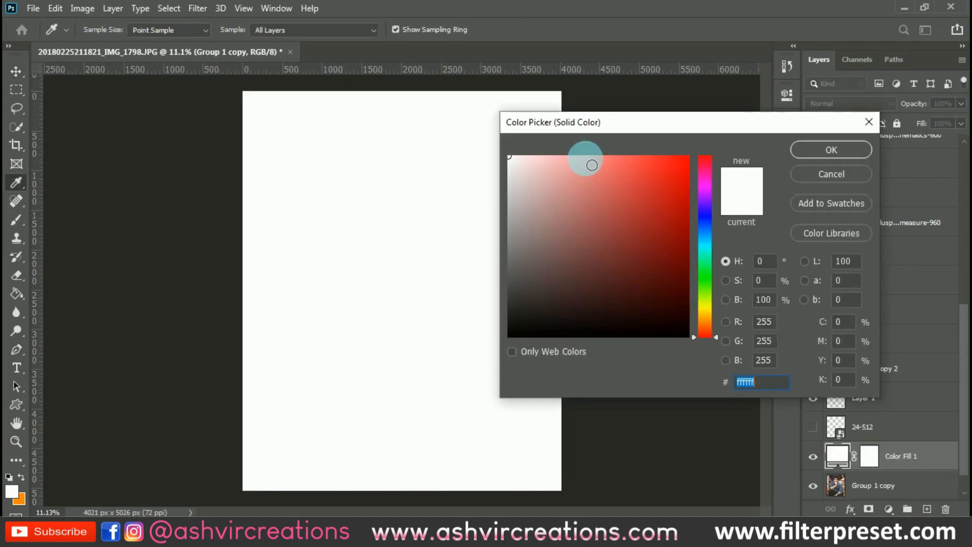
type("000000")
left_click(831, 150)
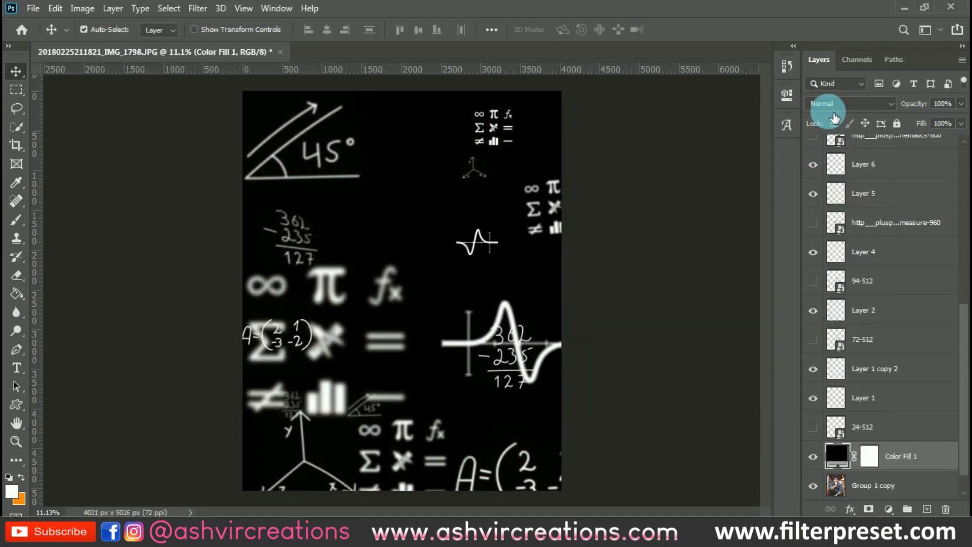
Step: Set the black fill layer's blend mode to Multiply and its opacity to 40%
left_click(831, 105)
left_click(827, 157)
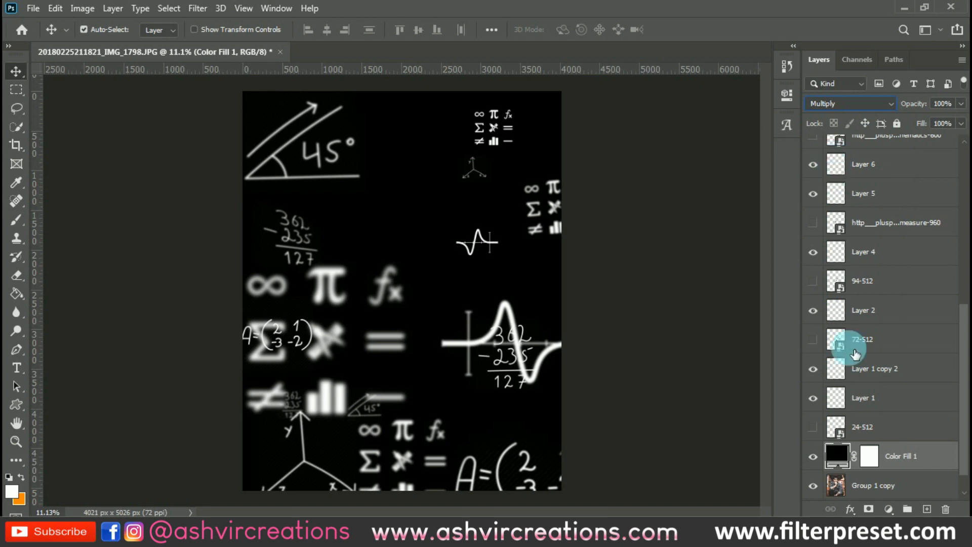
left_click_drag(912, 103, 875, 103)
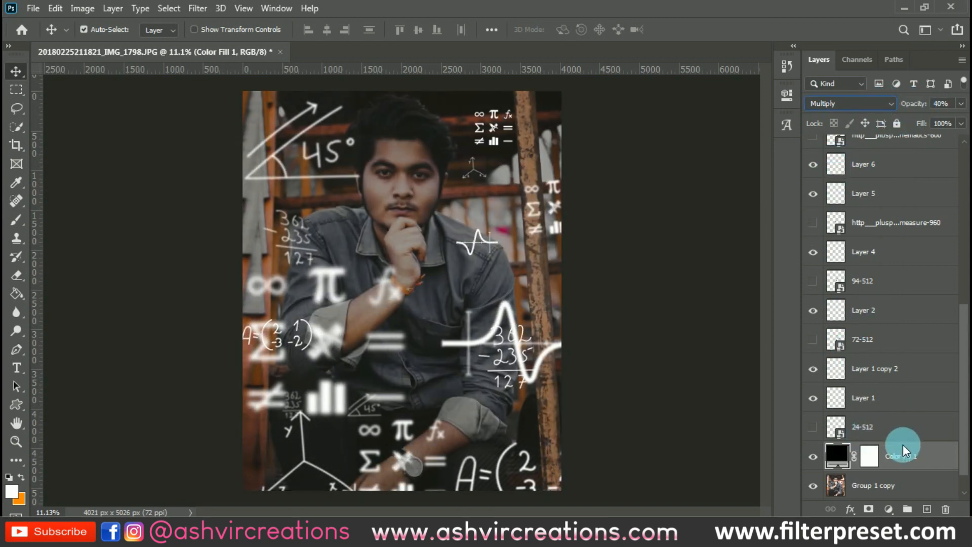
Step: Paint black on the fill layer's mask over the face with a soft brush of about 2600 px
left_click(869, 454)
left_click(127, 286)
left_click(18, 221)
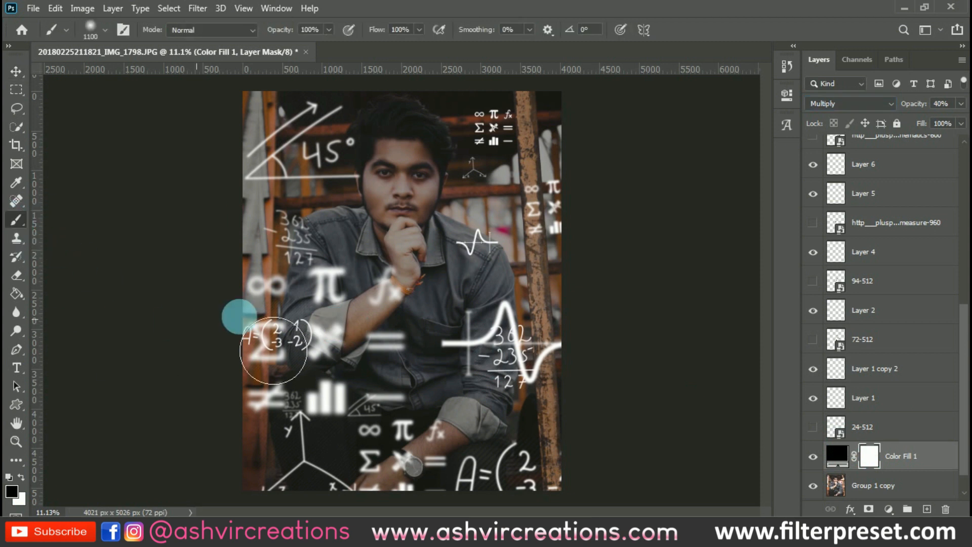
key("bracketright")
key("bracketright")
key("bracketright")
key("bracketright")
key("bracketright")
key("bracketright")
key("bracketright")
key("bracketright")
key("bracketright")
key("bracketright")
key("bracketright")
key("bracketright")
key("bracketright")
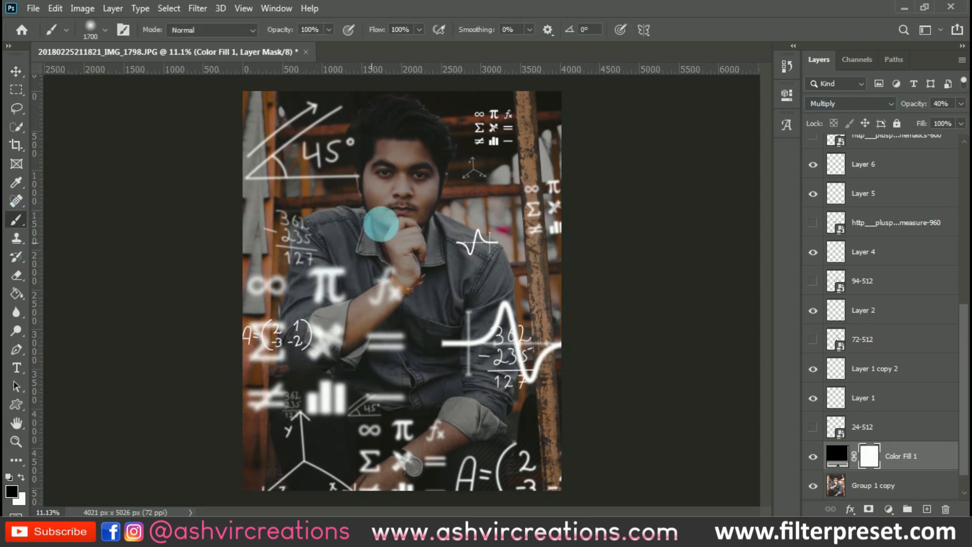
key("bracketright")
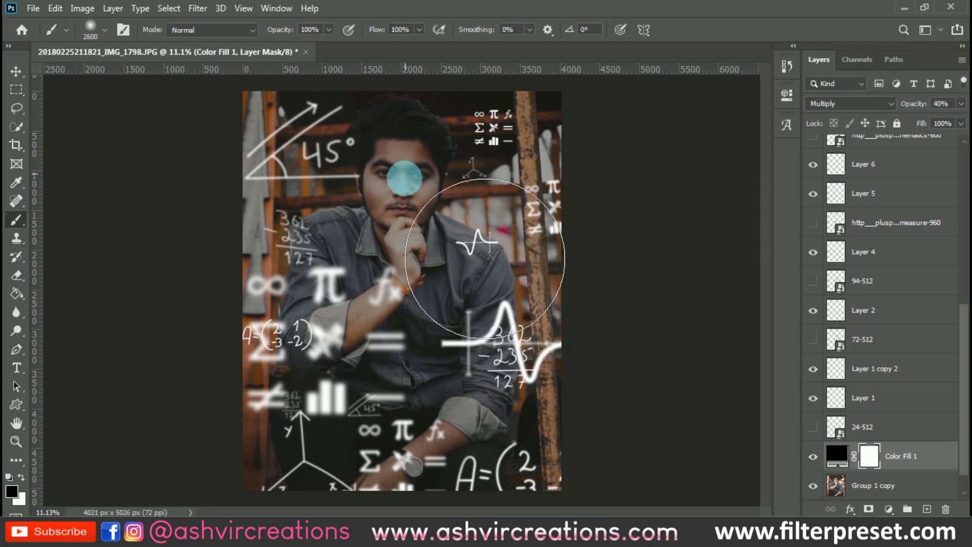
left_click_drag(405, 174, 403, 195)
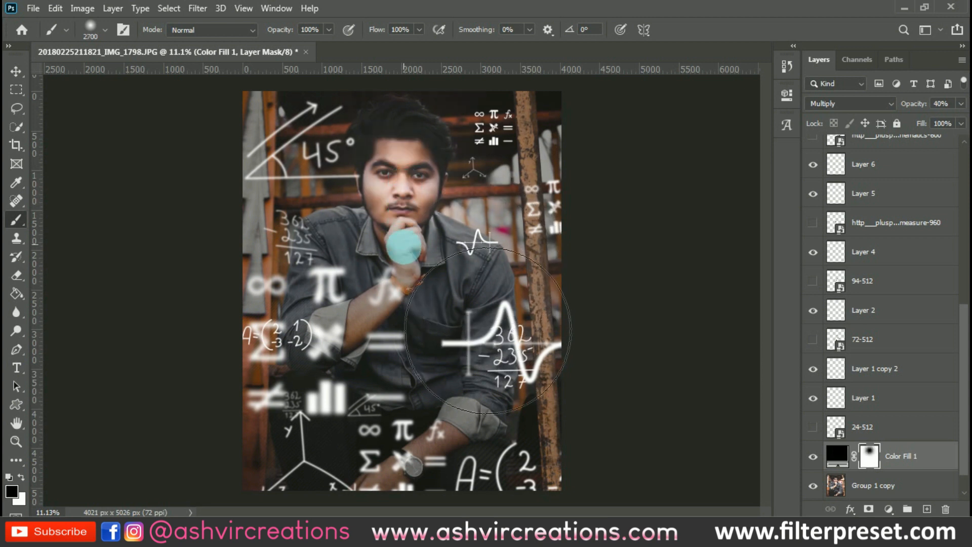
key("bracketright")
key("bracketright")
left_click_drag(400, 279, 408, 261)
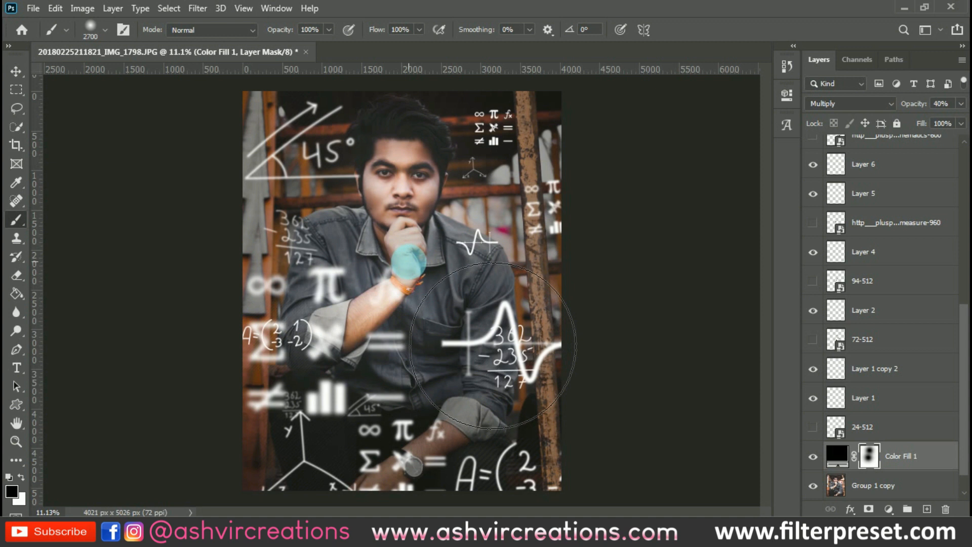
key("ctrl+z")
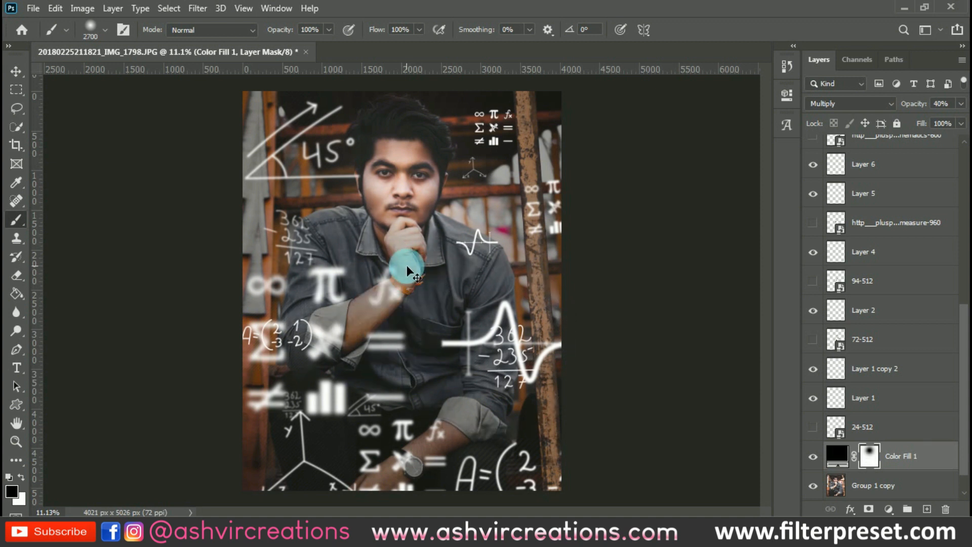
Step: Paint black on the fill layer's mask down the torso, lower arm and face with a soft 2700 px brush
key("ctrl+shift+z")
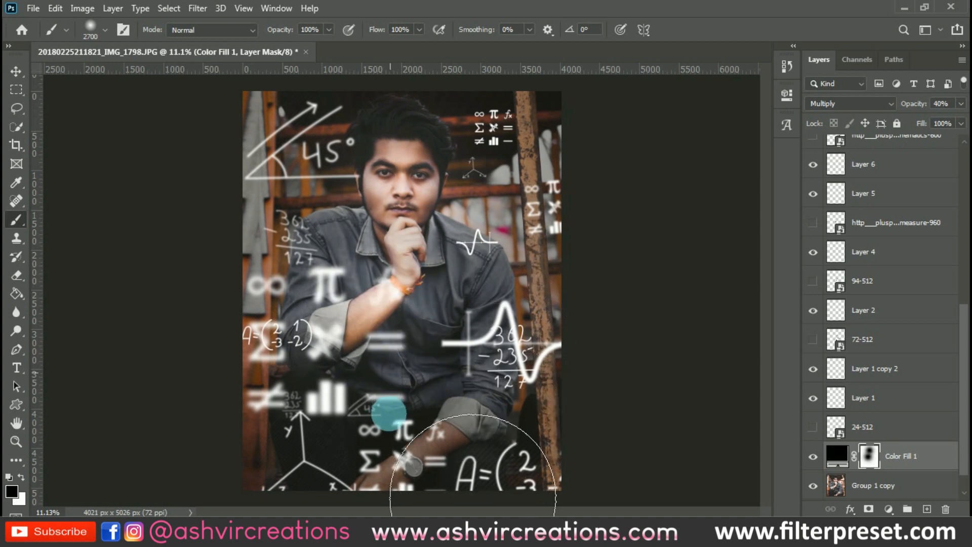
left_click(409, 460)
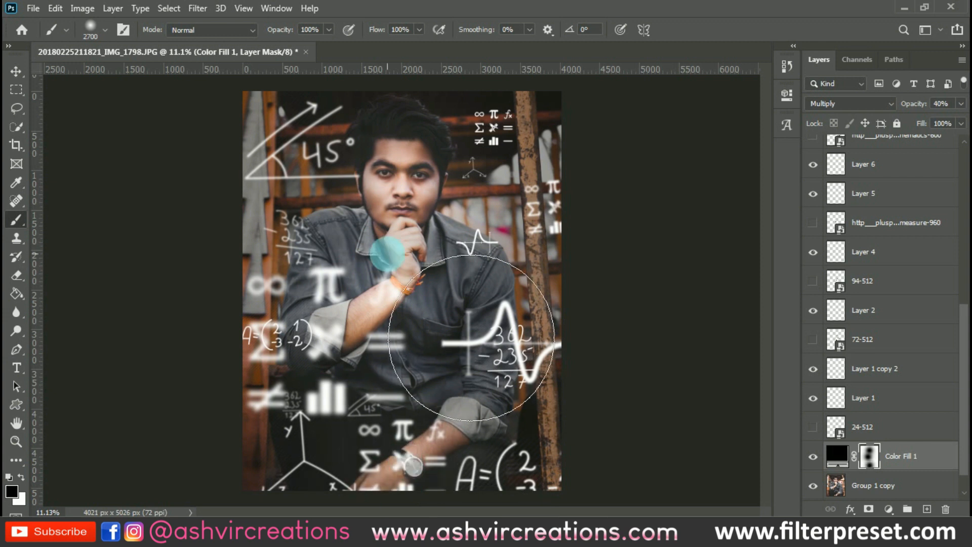
left_click(402, 174)
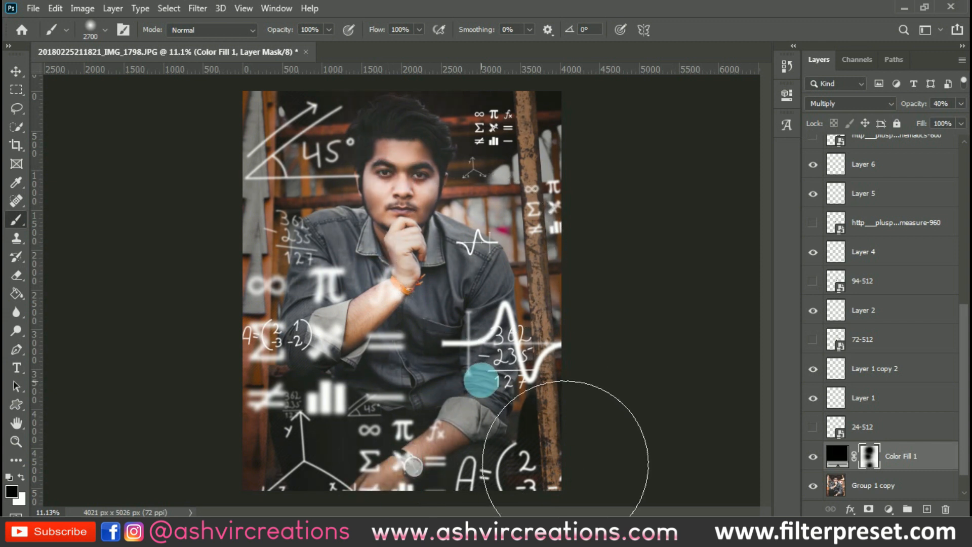
Step: Compare the portrait with the black fill layer hidden and shown
left_click(833, 456)
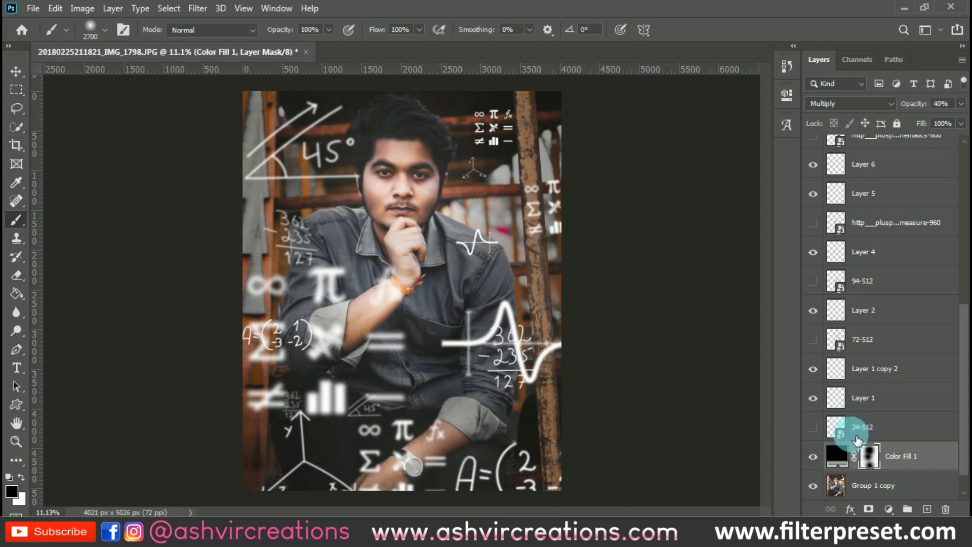
left_click(819, 461)
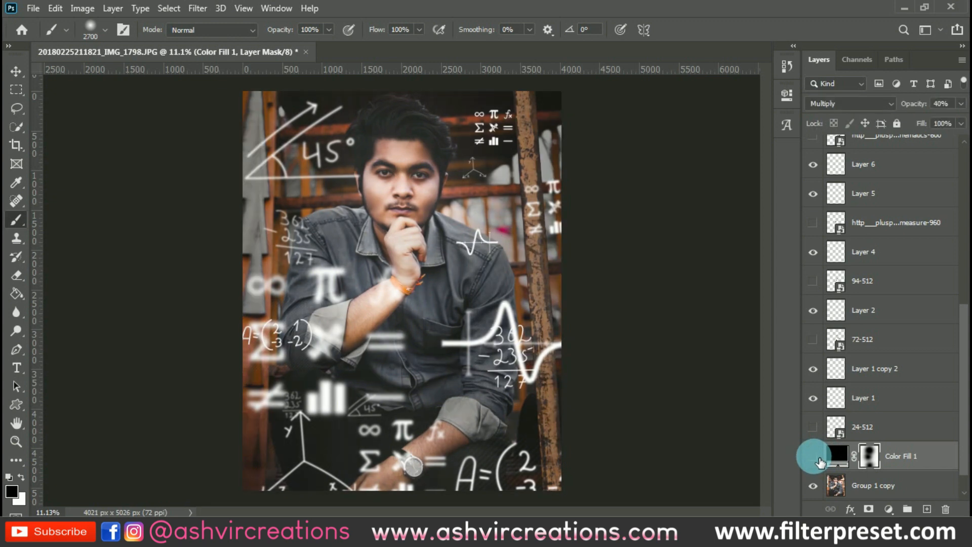
left_click(820, 460)
left_click(820, 460)
left_click(813, 457)
left_click(813, 457)
Step: Paint black on the fill layer's mask over the face, torso and lower arm, reducing the soft brush from 2600 to about 1900 px
left_click(390, 205)
key("bracketleft")
key("bracketleft")
key("bracketleft")
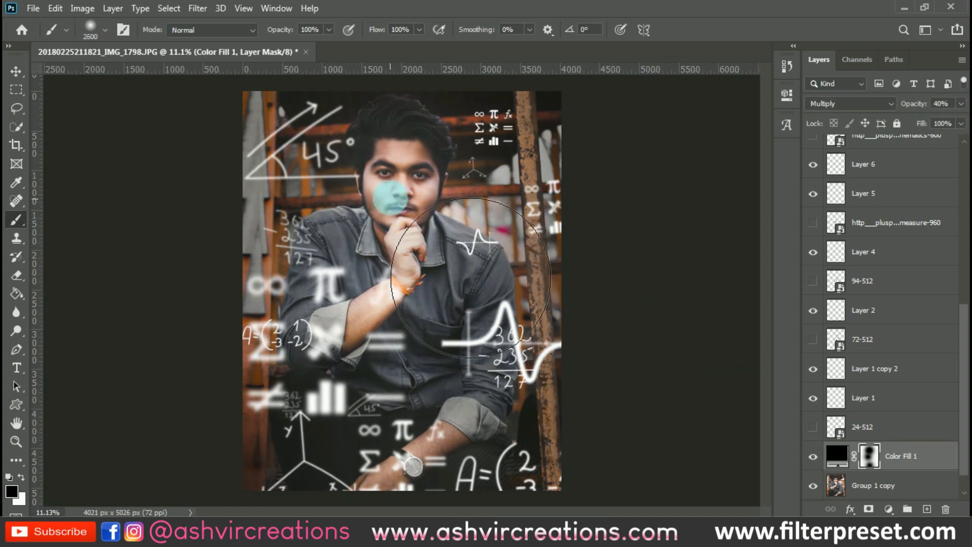
mouse_move(400, 179)
left_mouse_down()
mouse_move(398, 278)
mouse_move(379, 306)
mouse_move(469, 365)
left_mouse_up()
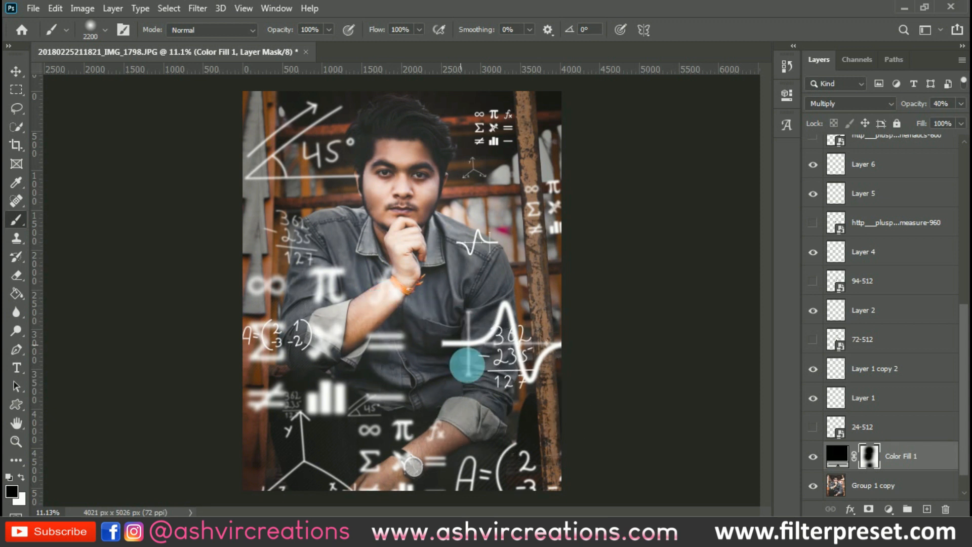
key("bracketleft")
key("bracketleft")
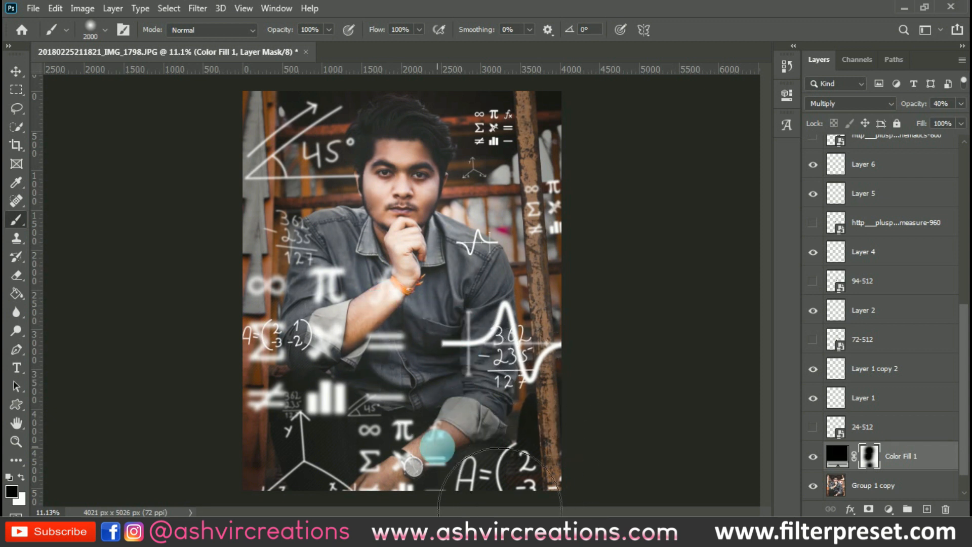
mouse_move(438, 448)
left_mouse_down()
mouse_move(391, 466)
mouse_move(387, 490)
mouse_move(407, 408)
left_mouse_up()
scroll(407, 410, "down", 3)
scroll(412, 380, "up", 2)
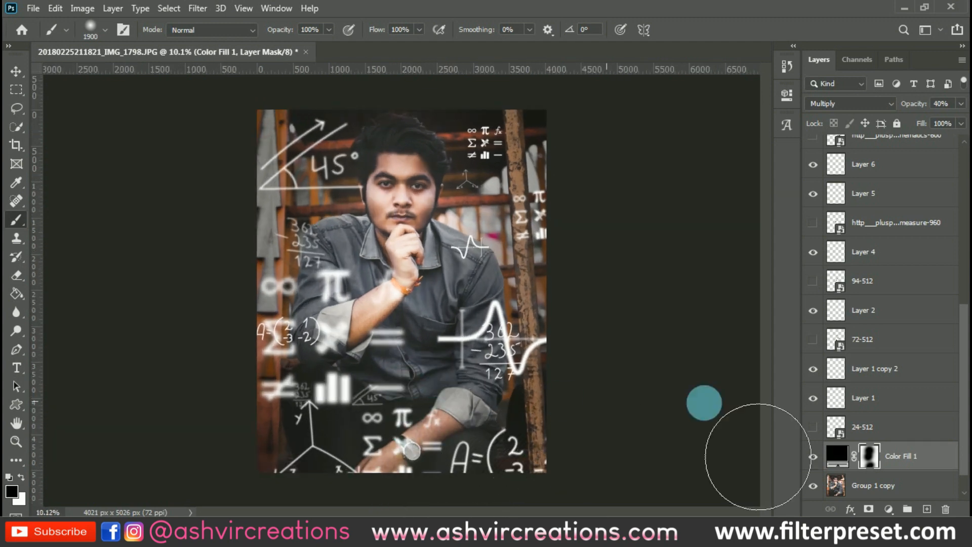
Step: Toggle the Color Fill 1 layer's visibility several times to examine how it darkens the surroundings
left_click(814, 457)
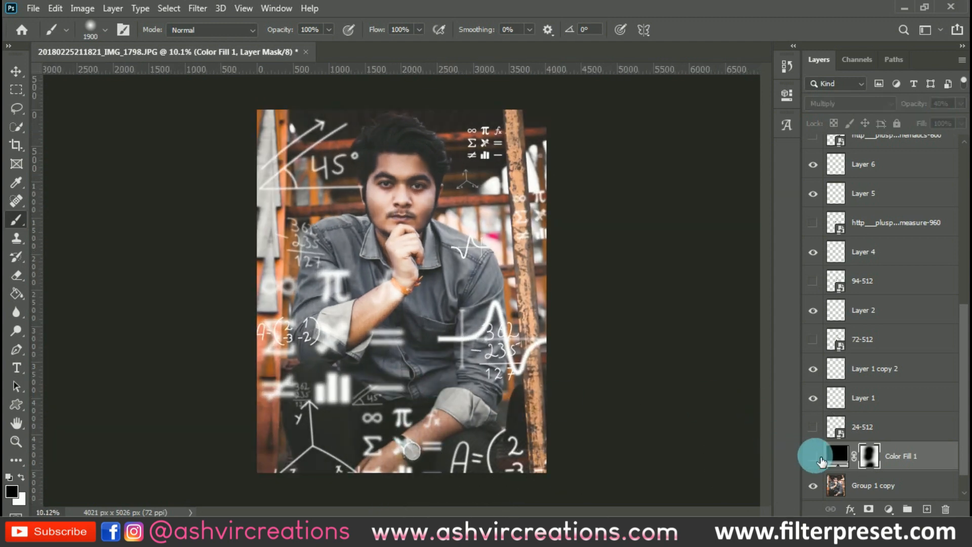
left_click(814, 457)
left_click(814, 457)
left_click(814, 457)
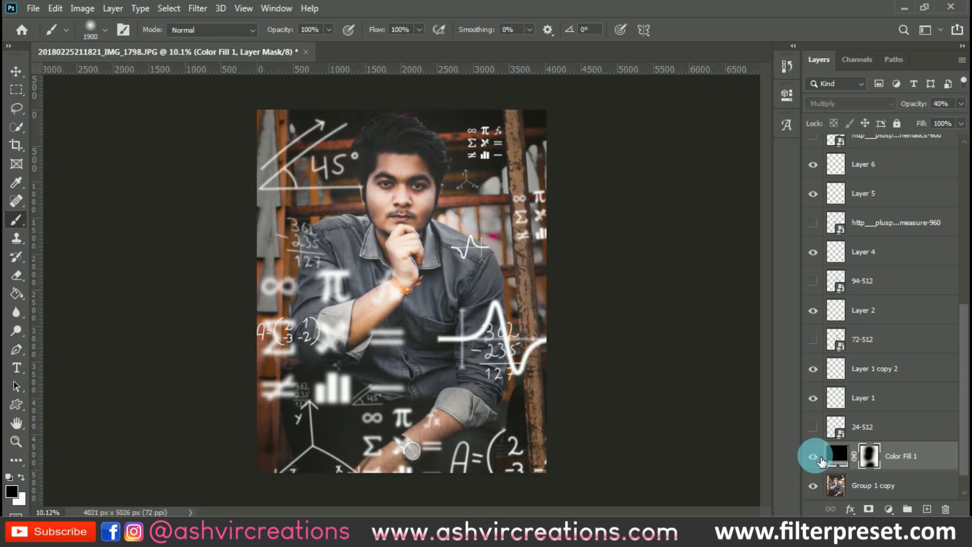
left_click(815, 458)
left_click(815, 457)
scroll(400, 182, "up", 2)
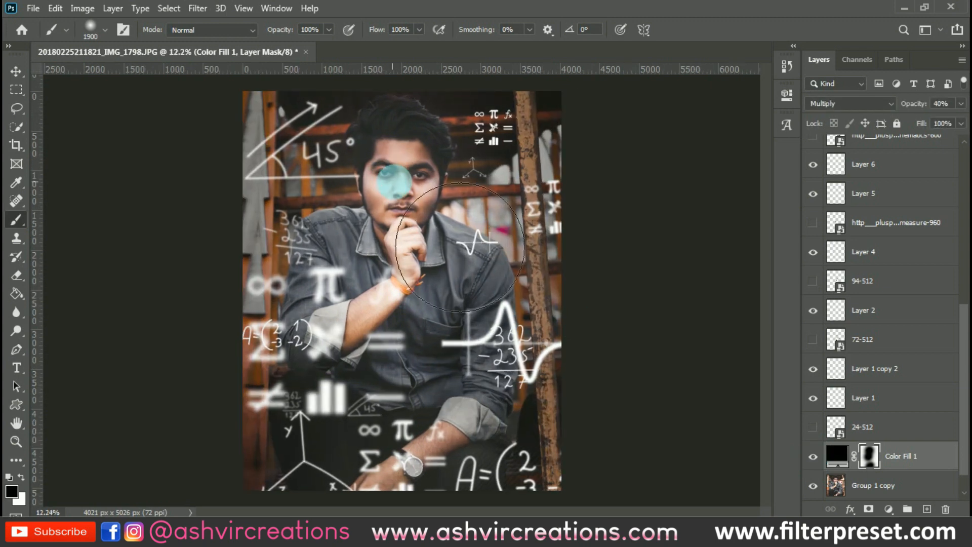
scroll(400, 173, "down", 2)
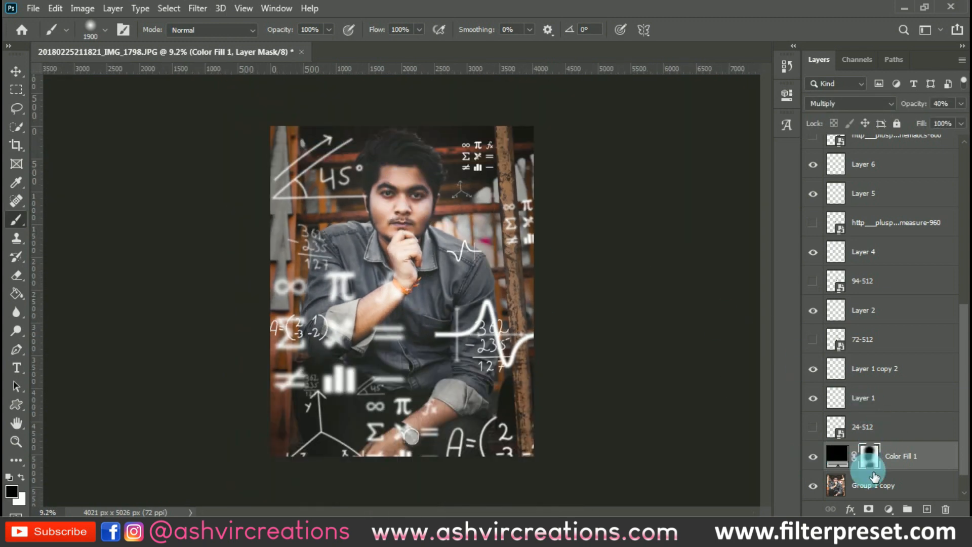
Step: Recheck the photo without the black fill layer, show the layer again and set its opacity to 60%
left_click(813, 457)
left_click(814, 457)
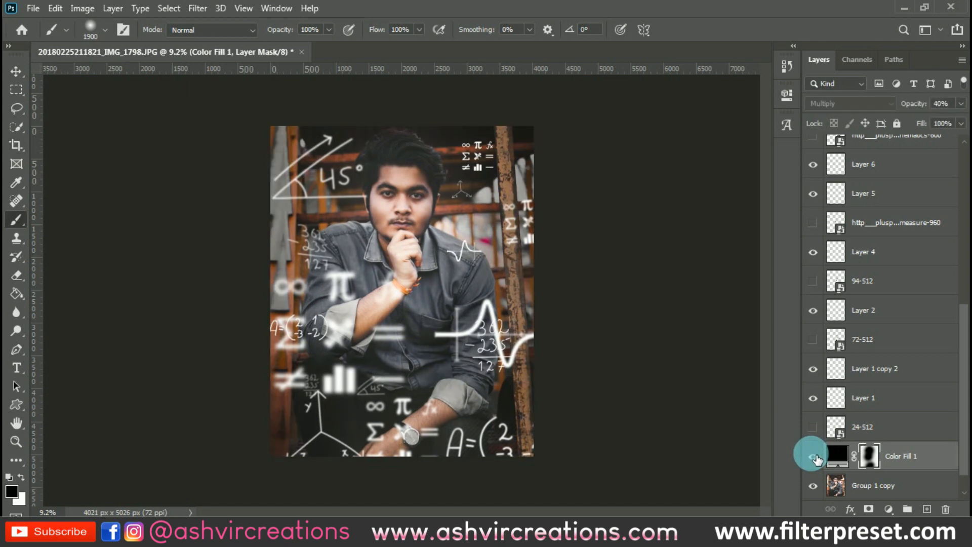
left_click(813, 457)
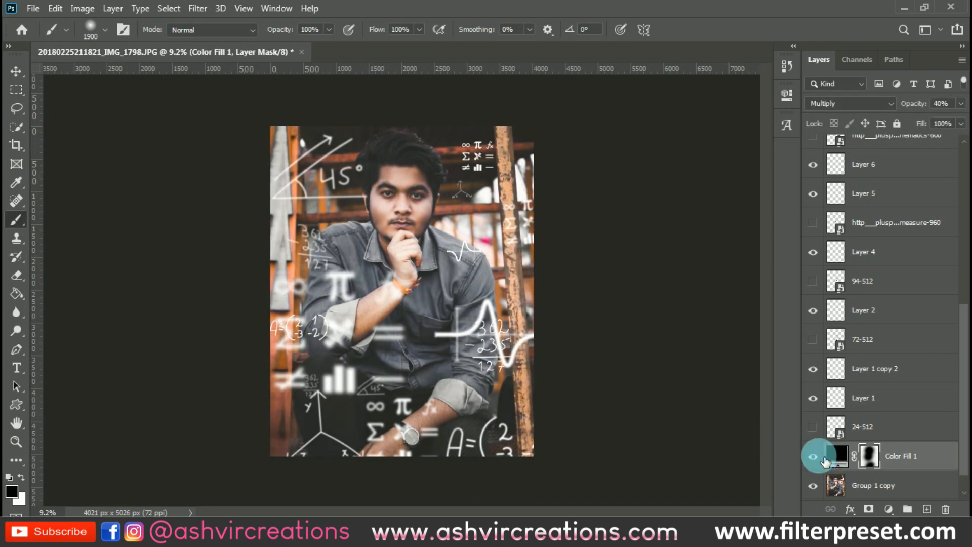
left_click(813, 457)
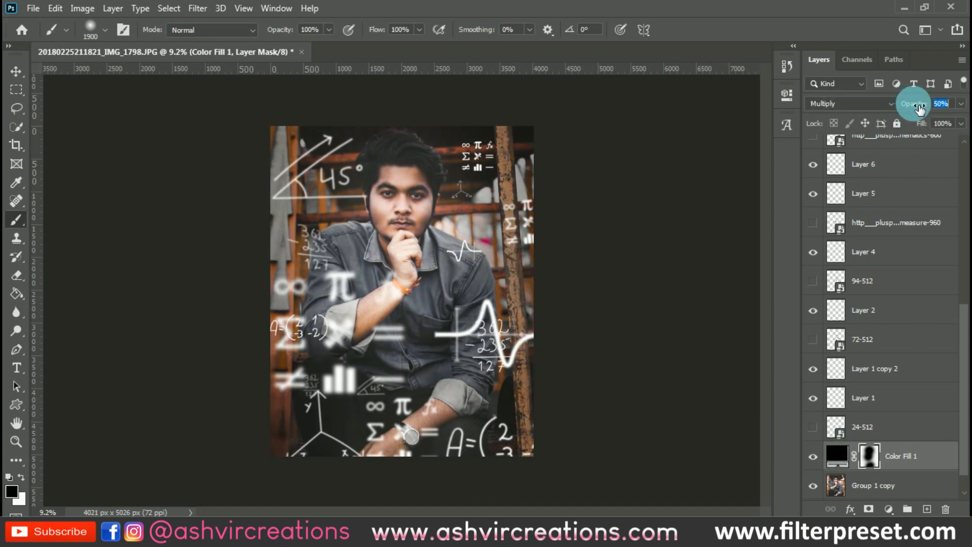
left_click_drag(919, 108, 929, 105)
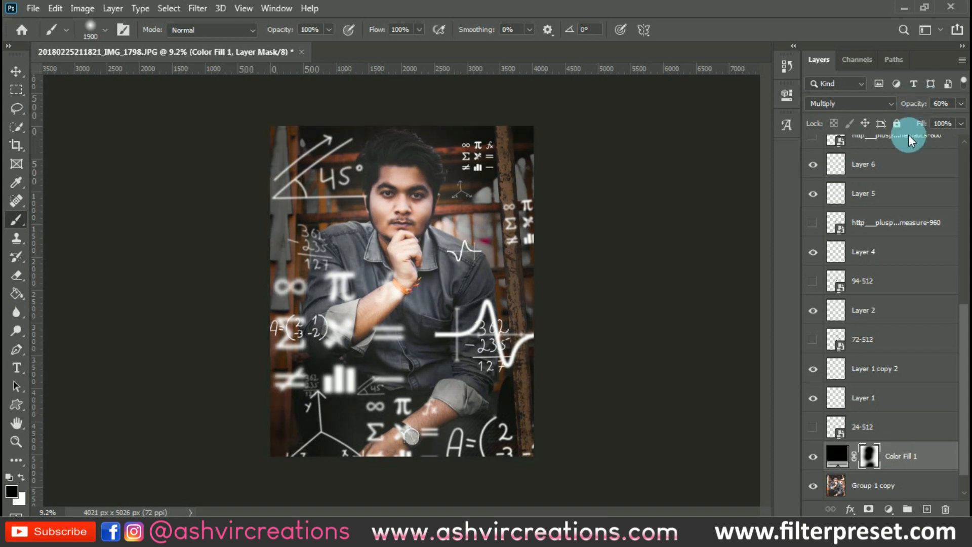
Step: Try painting white on the fill layer's mask over the raised forearm with a soft 1000 px brush at 40% opacity
scroll(423, 303, "up", 3)
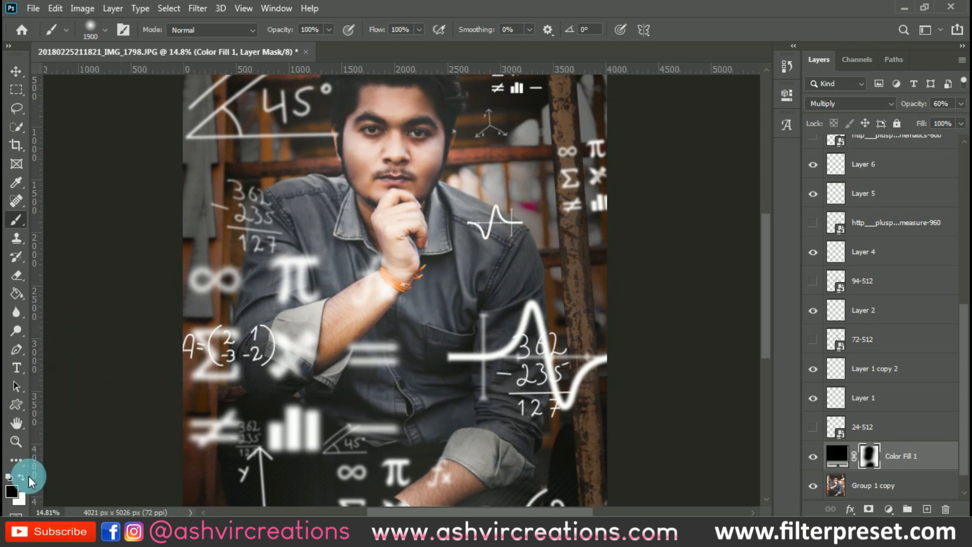
key("bracketleft")
key("bracketleft")
key("bracketleft")
key("bracketleft")
key("bracketleft")
key("bracketleft")
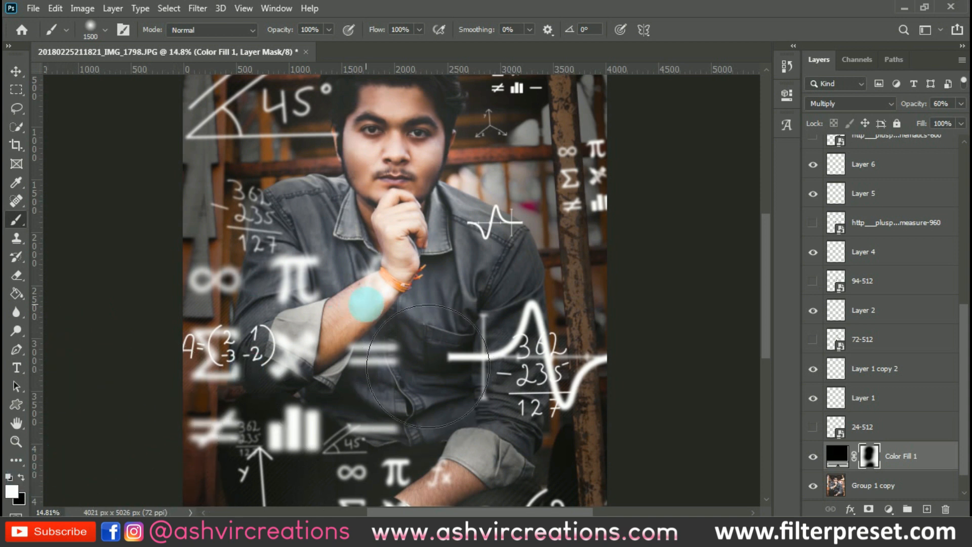
key("bracketleft")
key("bracketleft")
key("bracketleft")
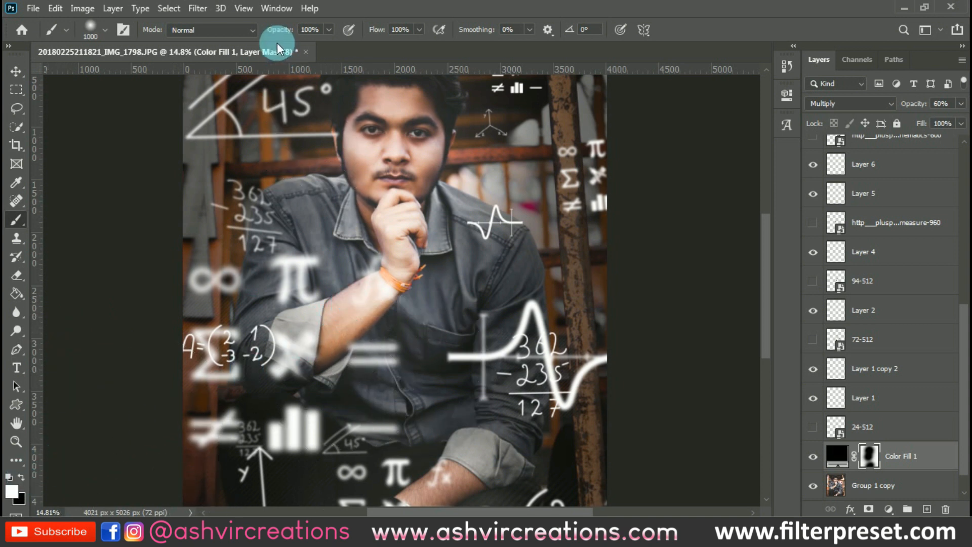
left_click_drag(280, 29, 247, 36)
left_click(374, 293)
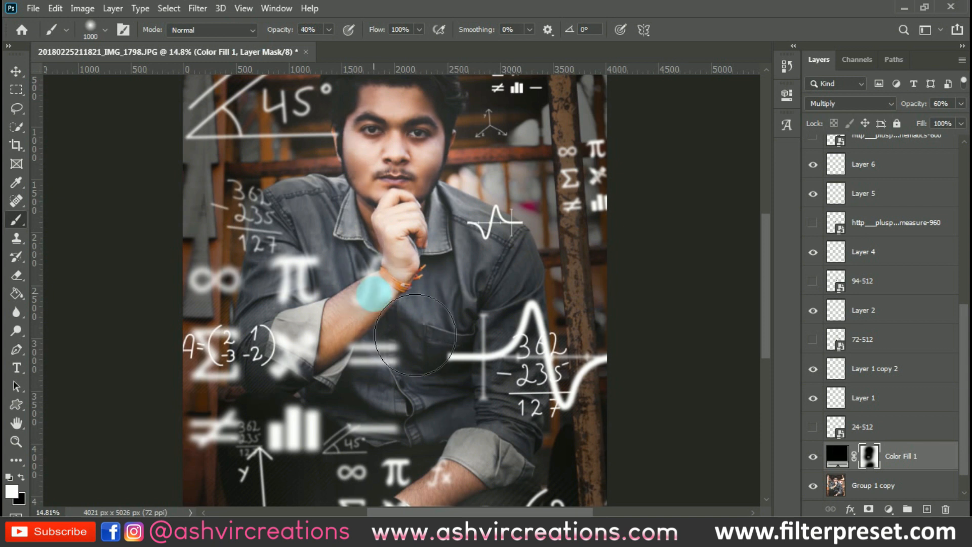
left_click(439, 341)
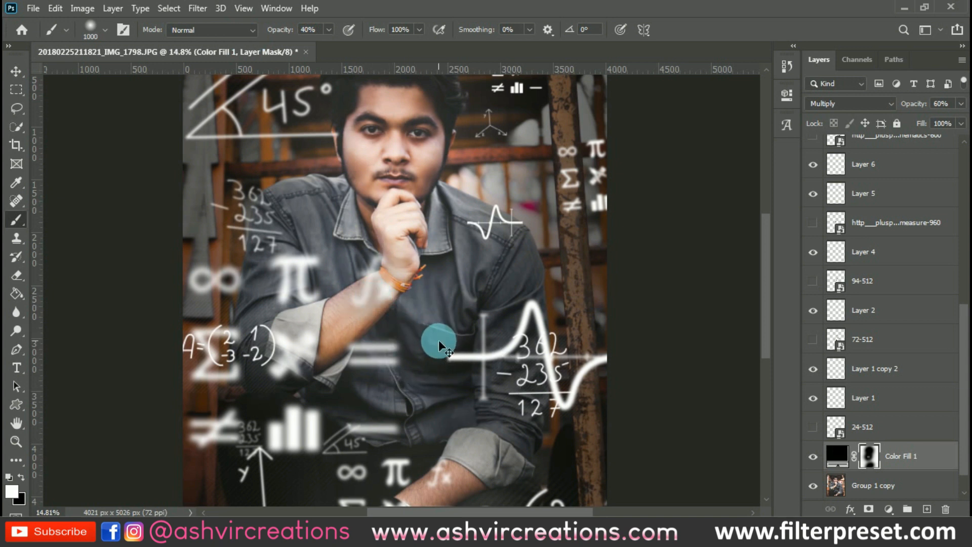
left_click(364, 284)
left_click(430, 385)
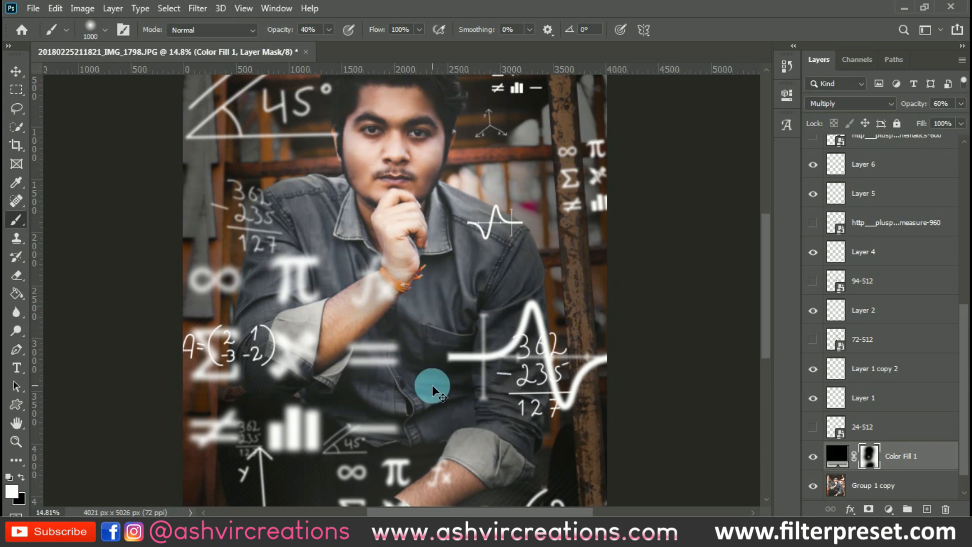
scroll(461, 417, "down", 1)
Step: Erase the blurred fx symbol over the raised wrist from the Layer 7 copy 2 layer with a soft 600 px eraser
key("v")
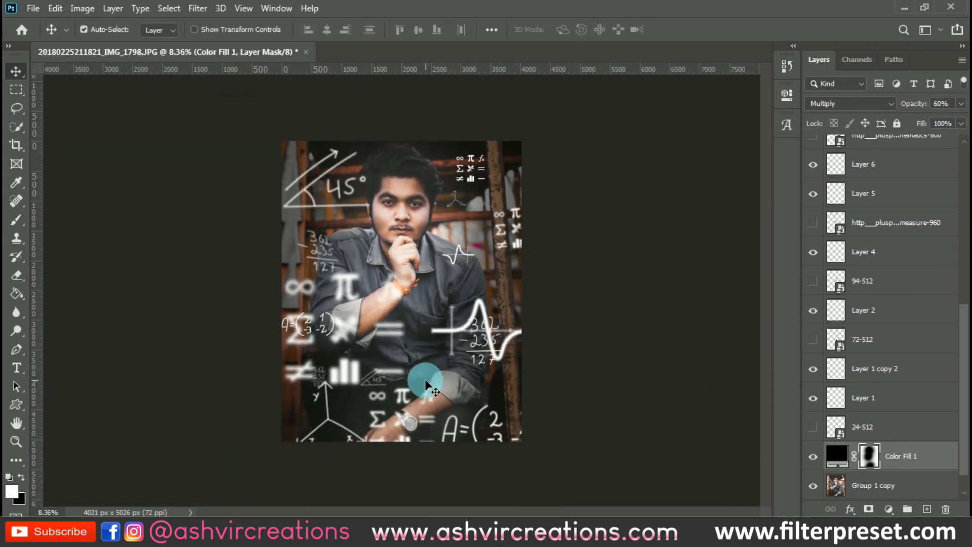
scroll(384, 313, "up", 2)
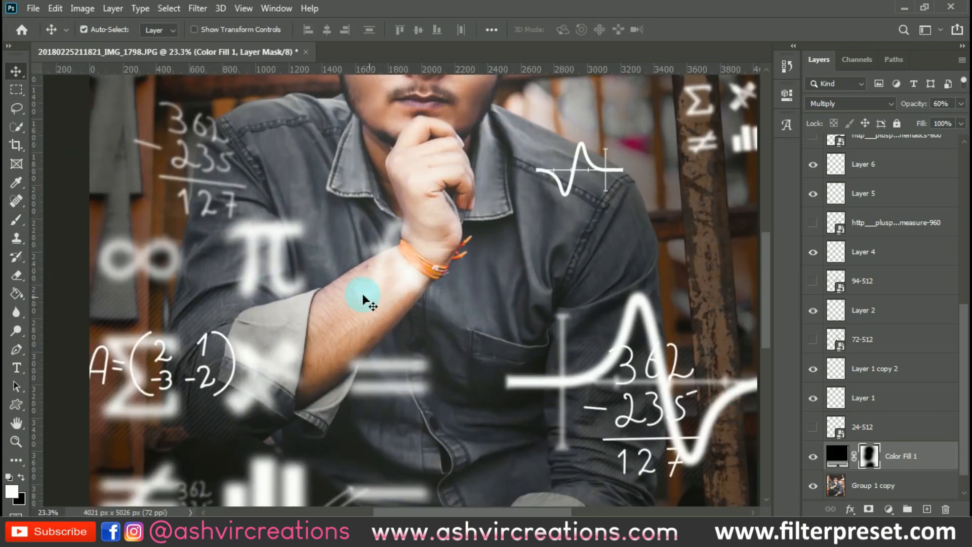
left_click(277, 236)
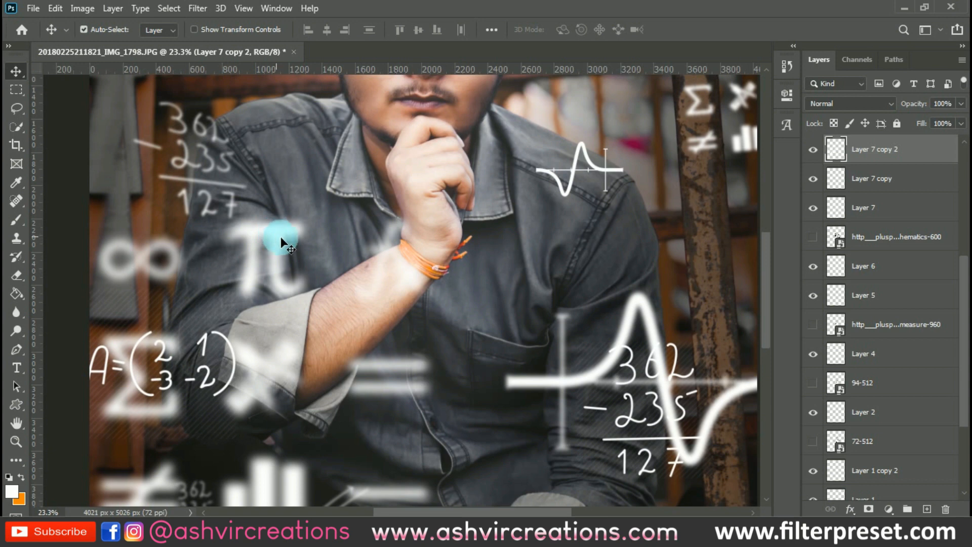
key("e")
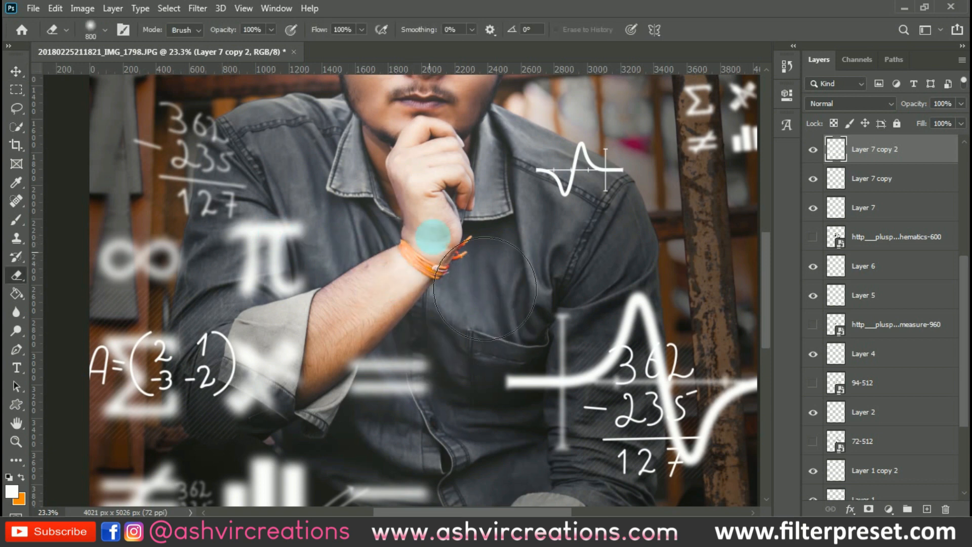
key("v")
scroll(425, 260, "down", 2)
scroll(424, 261, "down", 3)
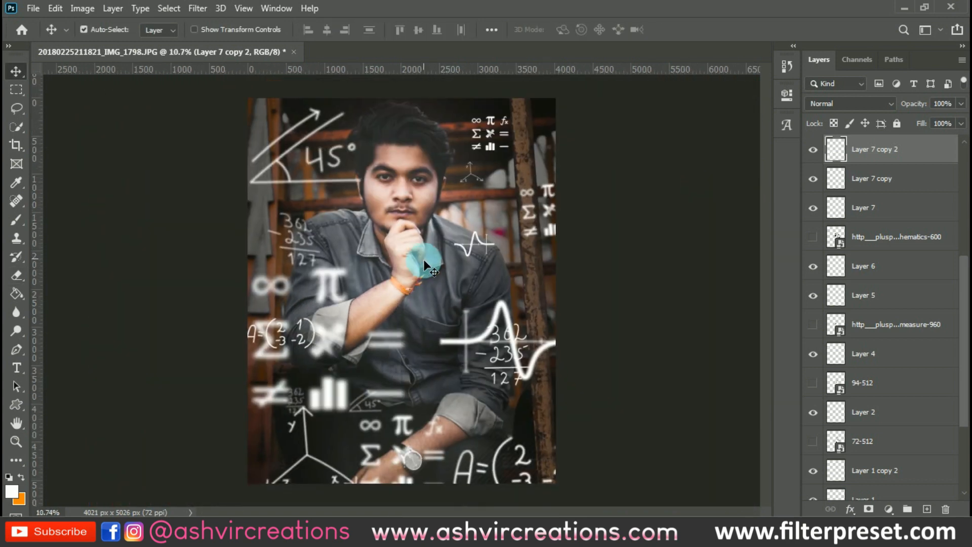
Step: Select all layers from Group 1 copy up to Layer 8 and merge them
scroll(416, 201, "up", 3)
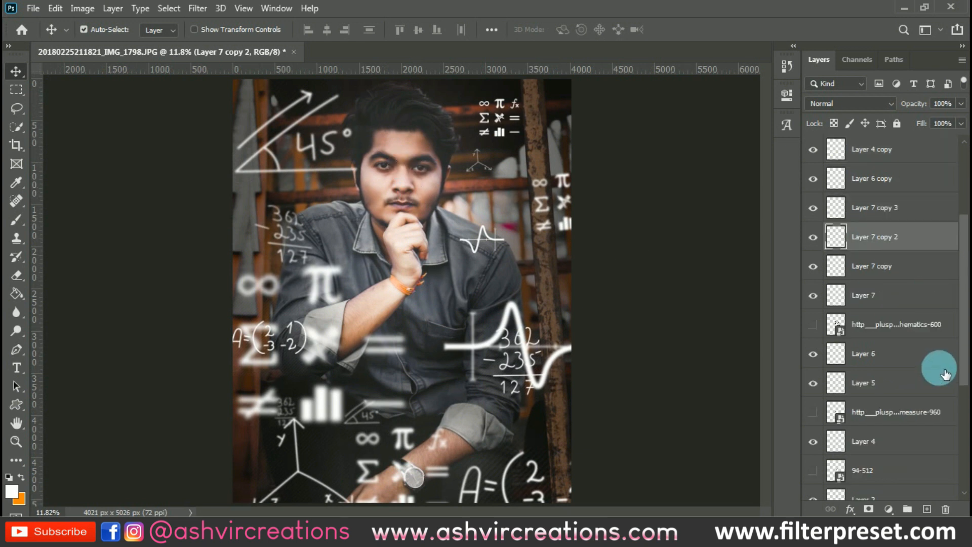
scroll(944, 256, "up", 8)
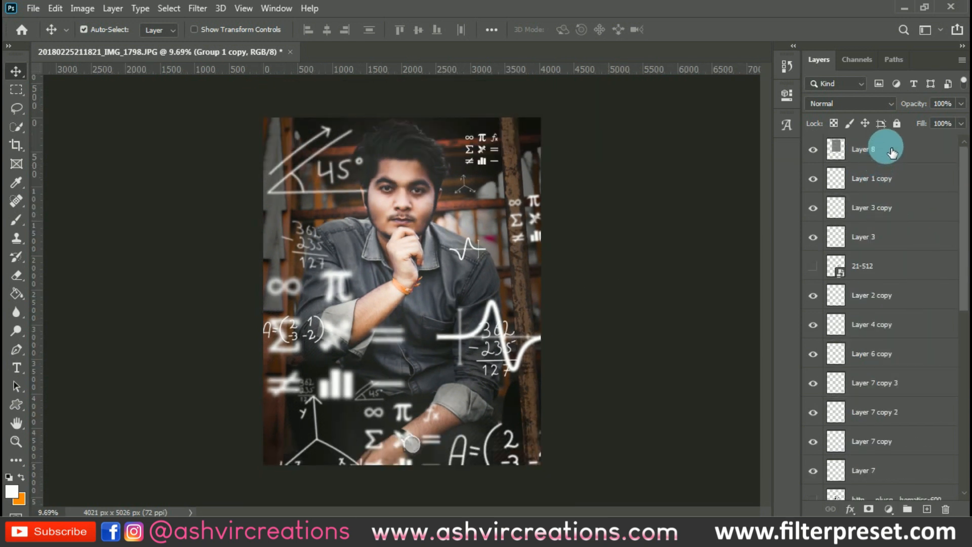
left_click(896, 150, "shift")
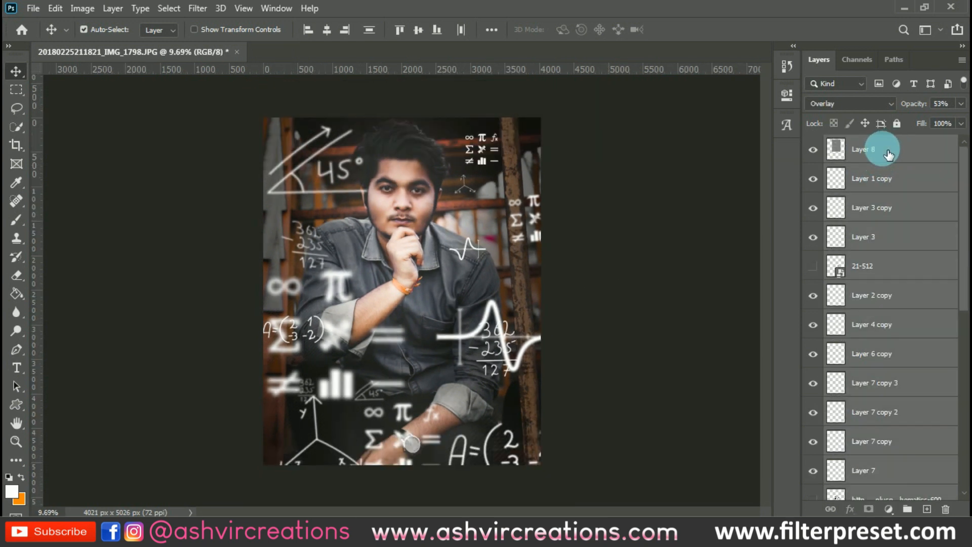
scroll(489, 138, "up", 5)
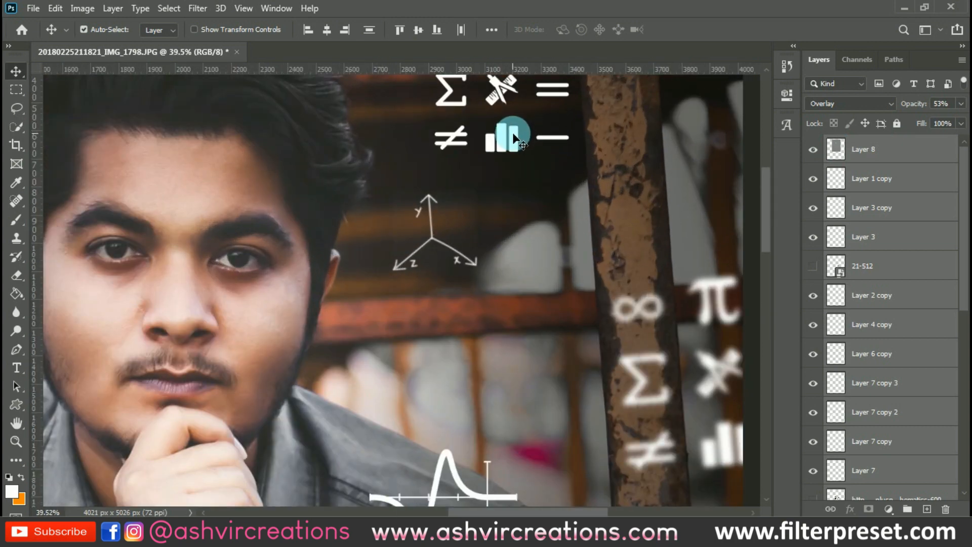
scroll(513, 135, "down", 6)
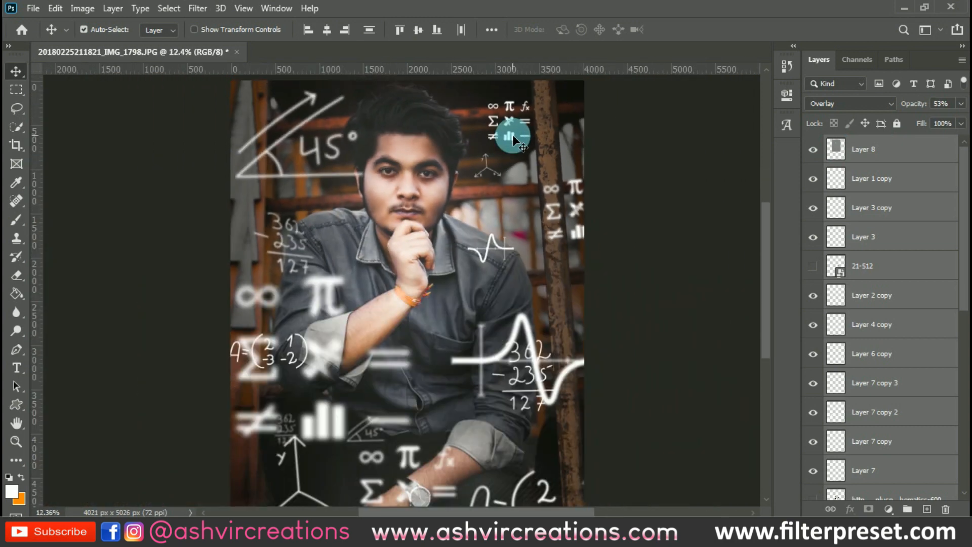
right_click(816, 242)
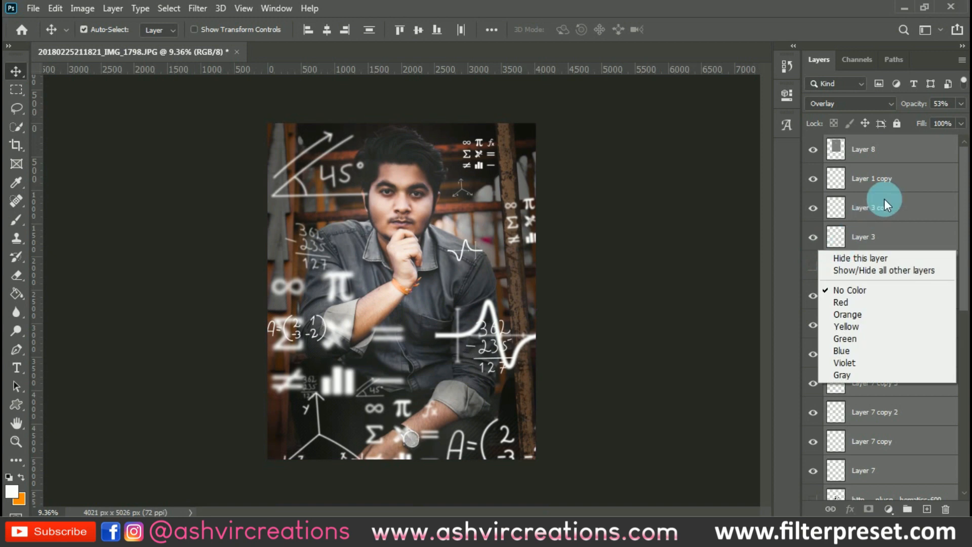
right_click(884, 199)
left_click(745, 416)
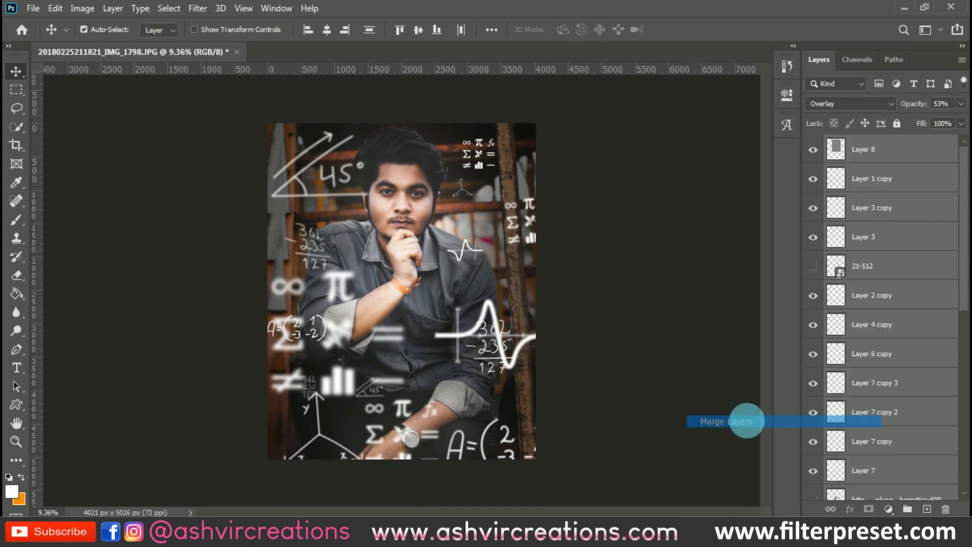
Step: Crop the image to the existing canvas bounds at the 4 : 5 (8 : 10) ratio, deleting the cropped pixels
scroll(551, 234, "up", 1)
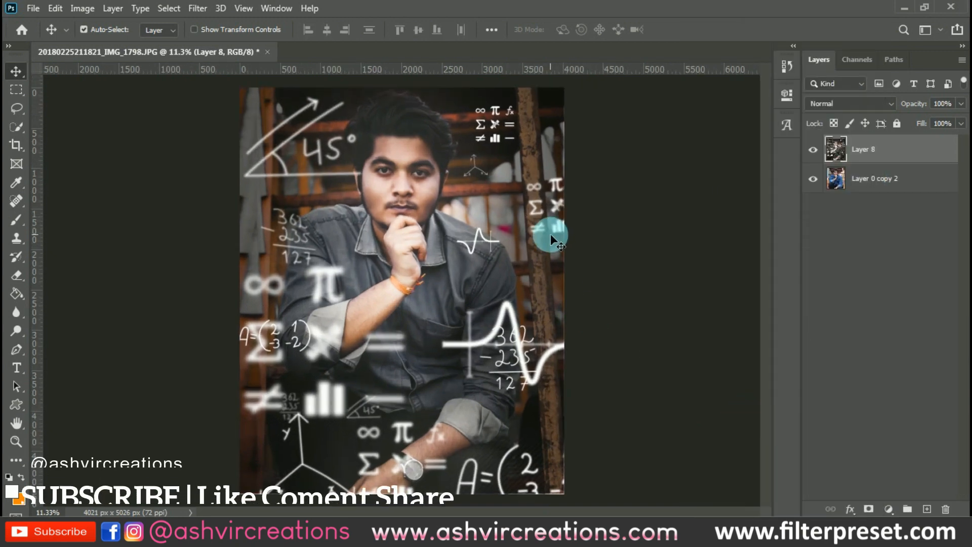
key("c")
key("Return")
key("Return")
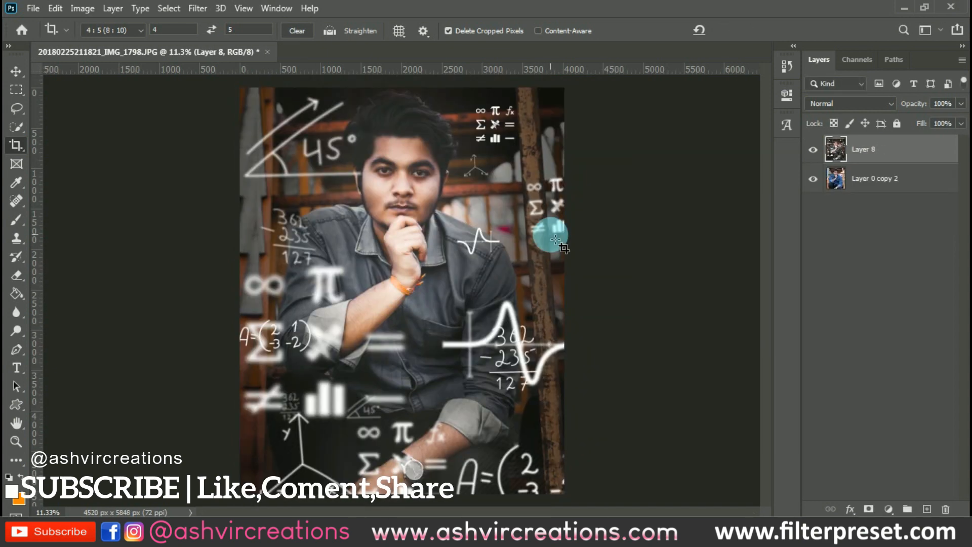
key("v")
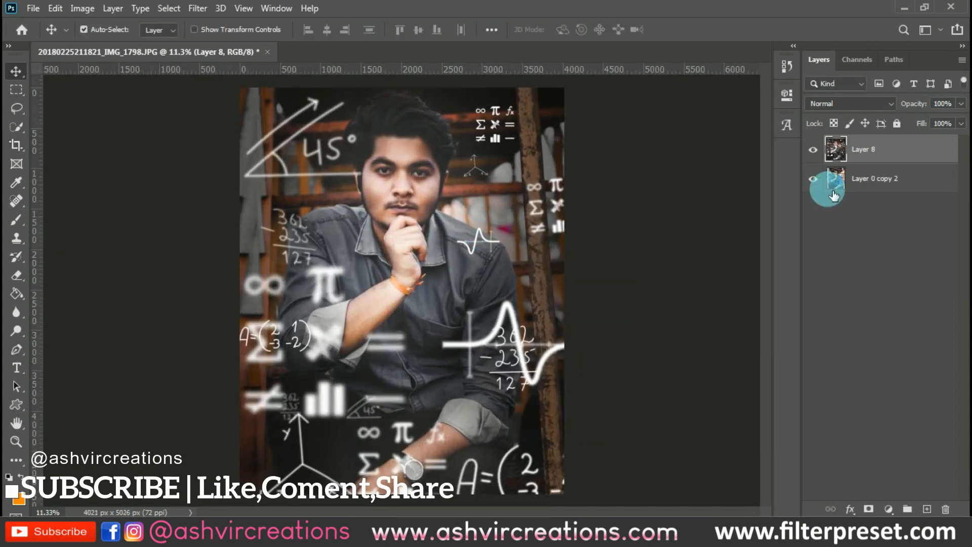
Step: Compare the merged edit with the original photo by repeatedly hiding and showing Layer 8, and examine the edit up close
left_click(815, 151)
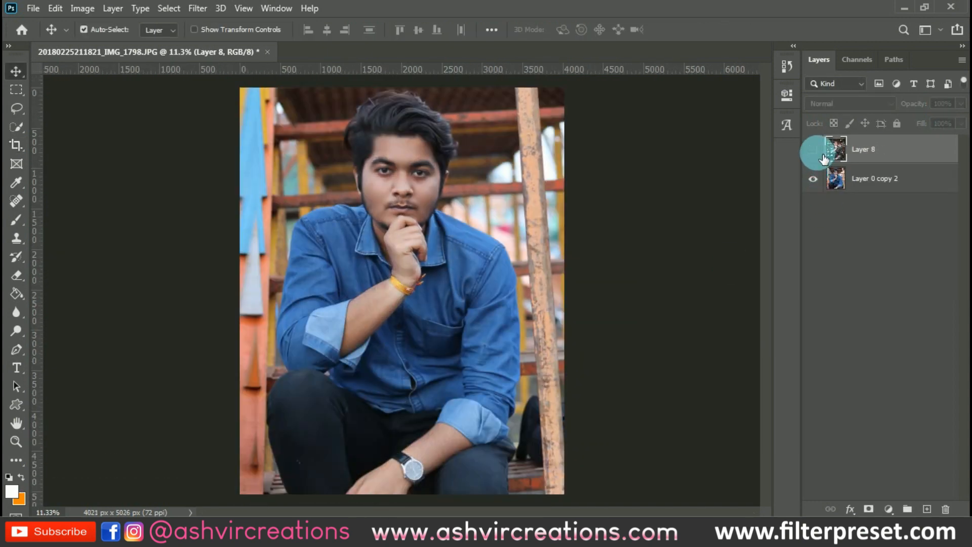
scroll(668, 202, "down", 1)
left_click(816, 150)
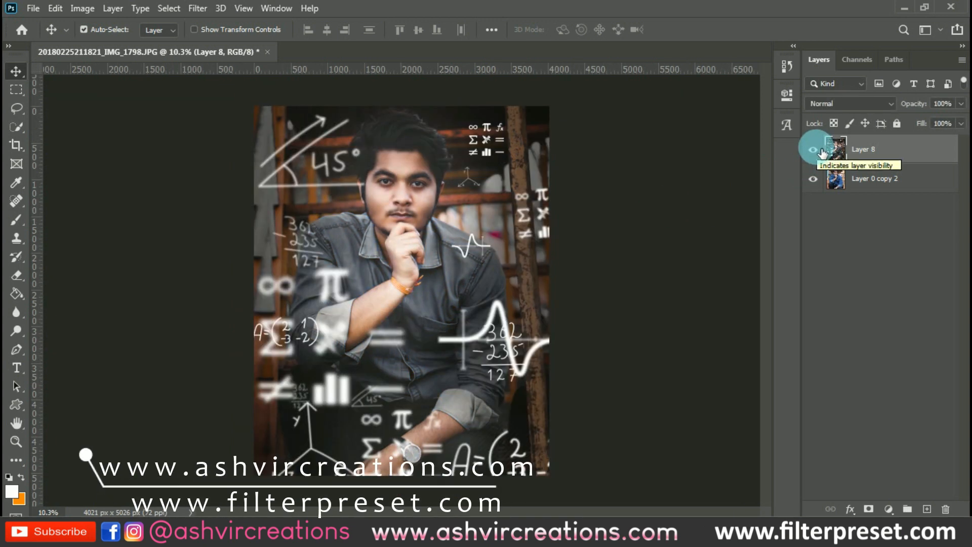
left_click(815, 150)
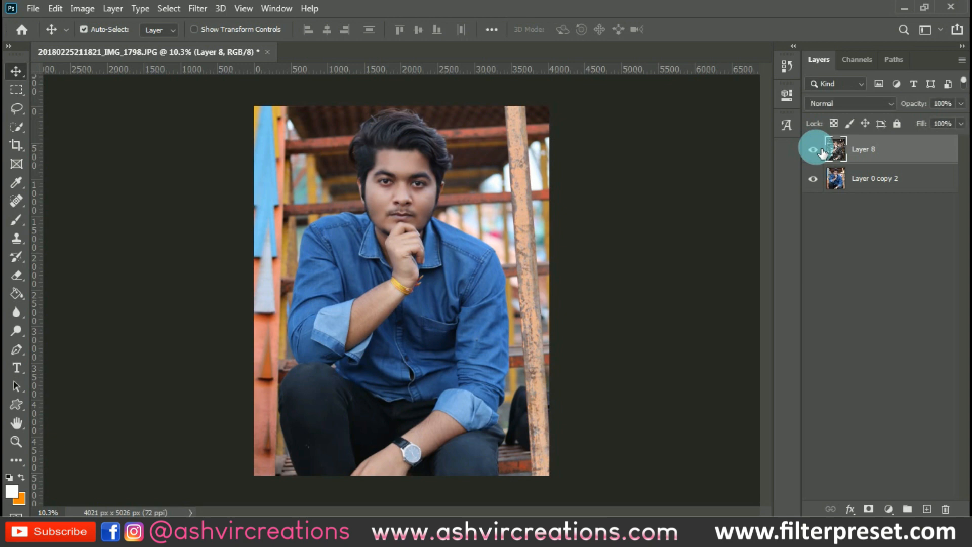
left_click(816, 150)
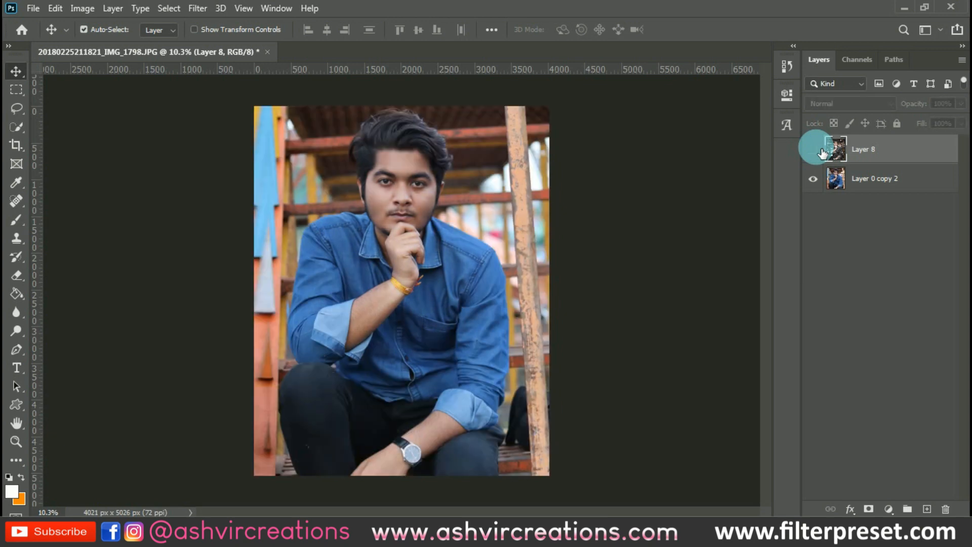
left_click(815, 149)
left_click(815, 150)
left_click(815, 150)
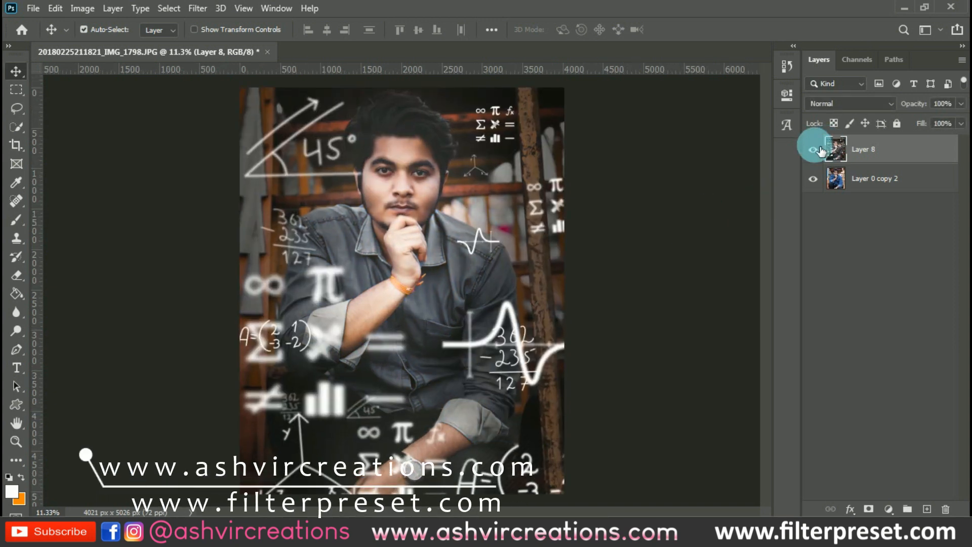
left_click(820, 150)
left_click(819, 149)
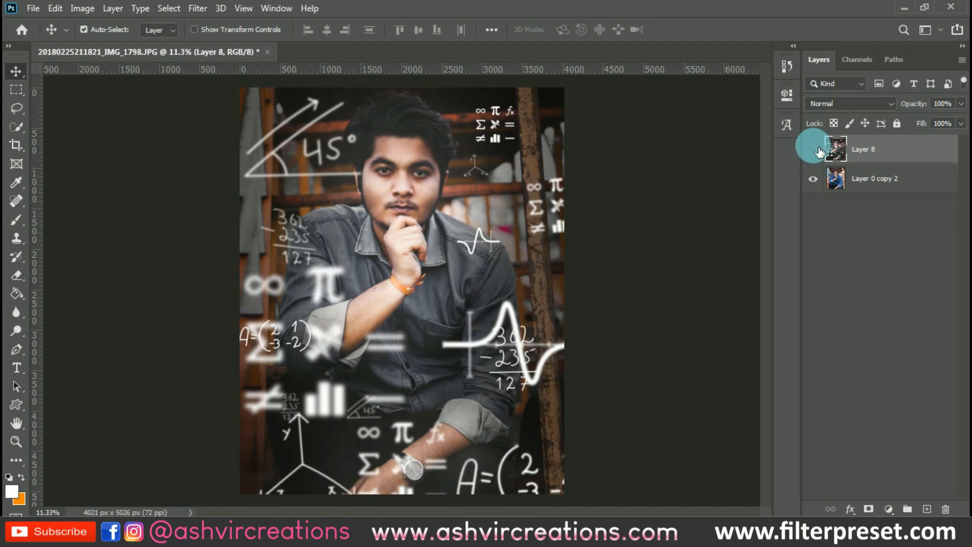
left_click(819, 151)
left_click(813, 149)
left_click(663, 208)
scroll(661, 209, "up", 4)
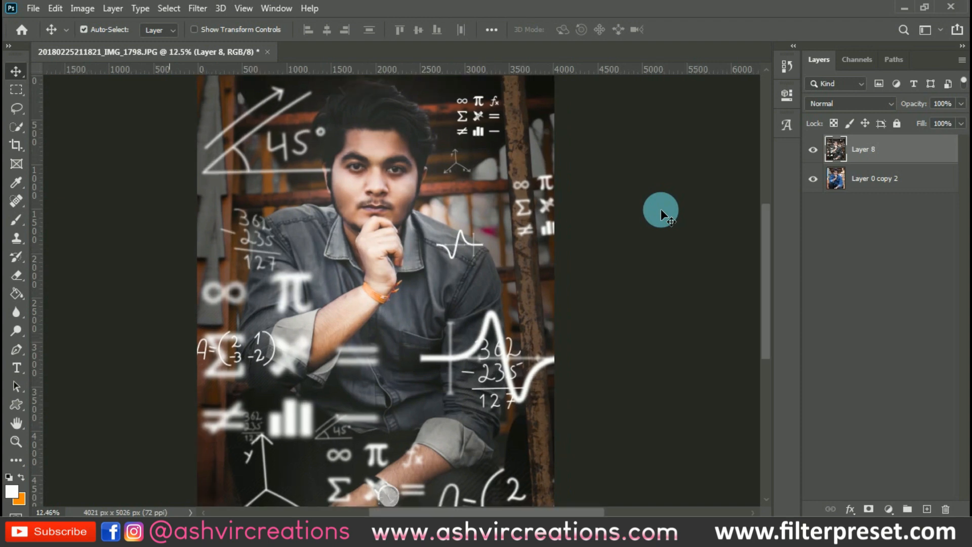
left_click_drag(622, 290, 764, 310)
scroll(683, 302, "down", 4)
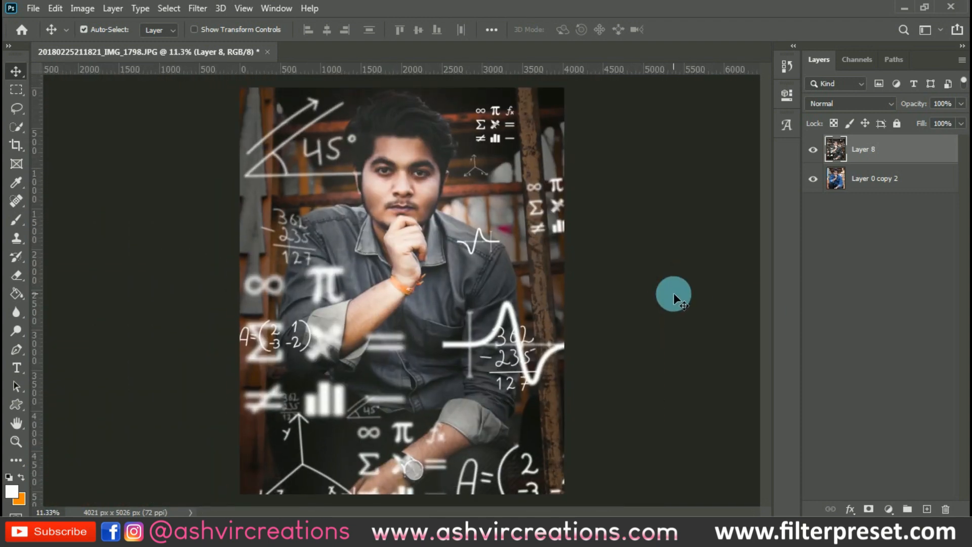
left_click(824, 155)
left_click(822, 154)
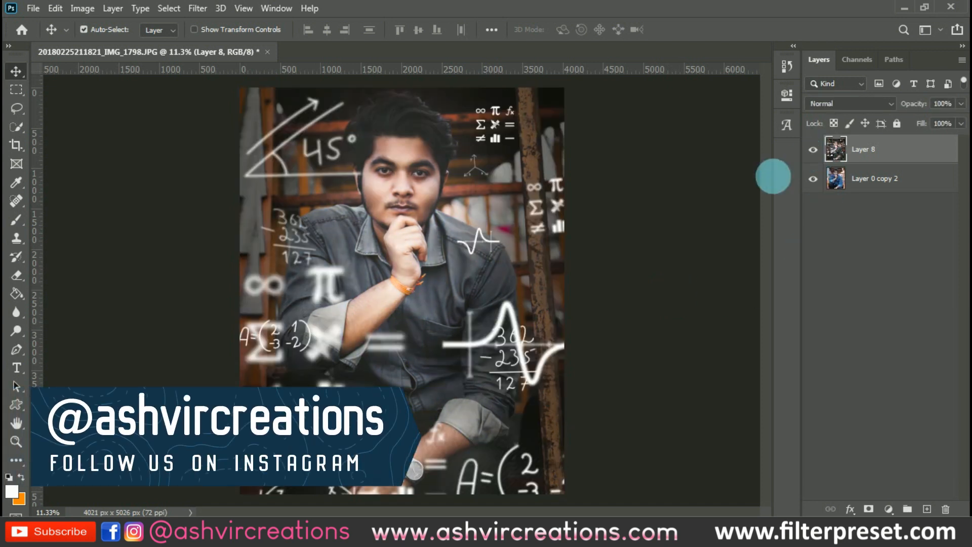